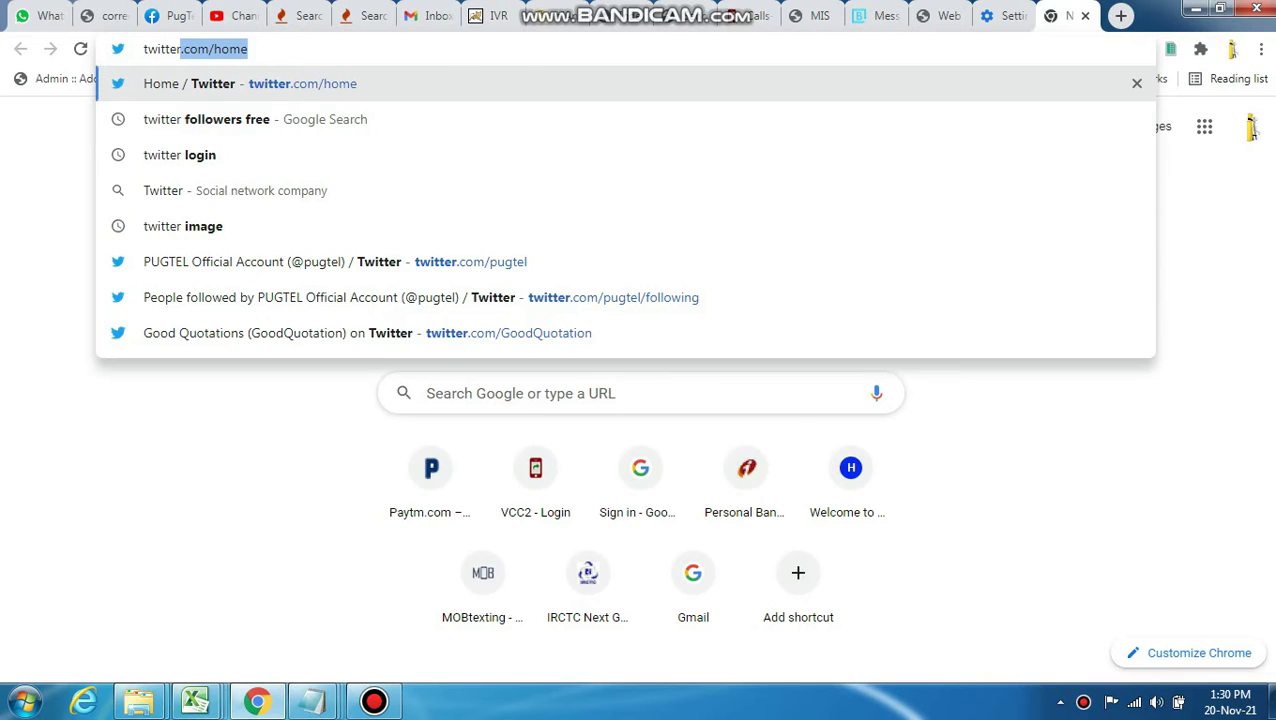
# Open the Twitter home page, go to Twitter Ads and get started with the advertiser login.
pyautogui.press('Return')
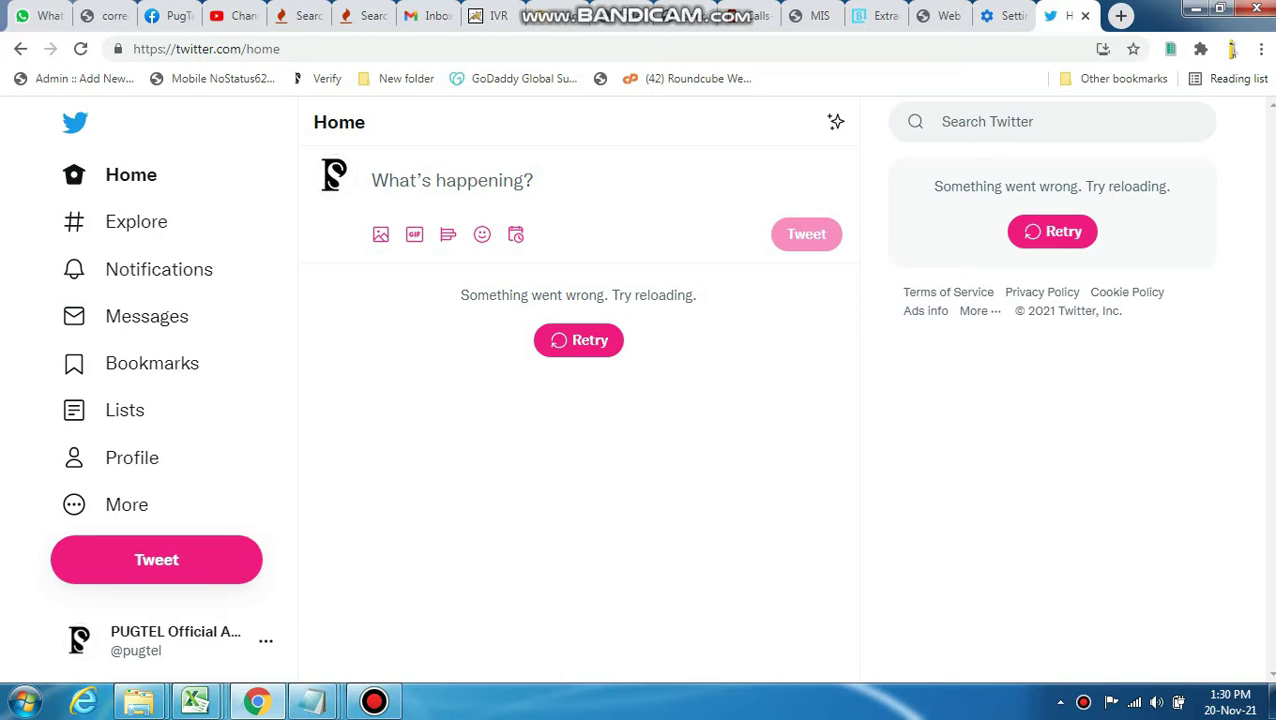
pyautogui.click(115, 504)
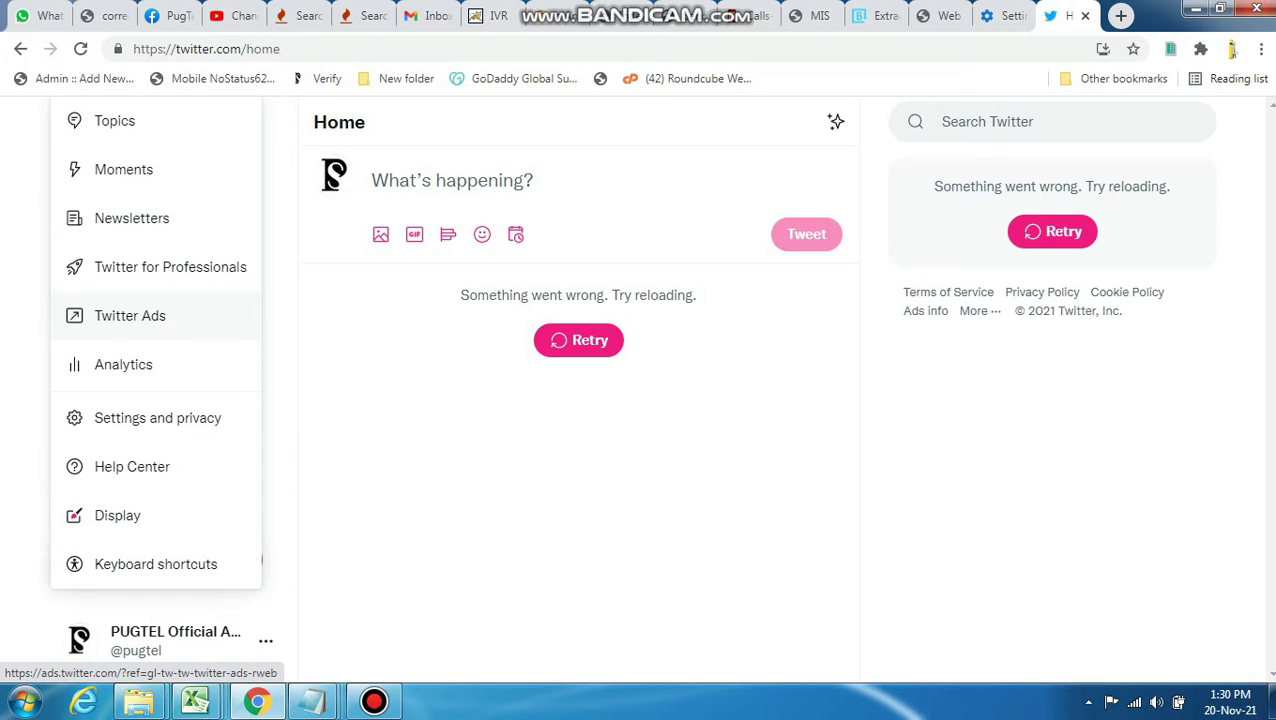
pyautogui.click(130, 315)
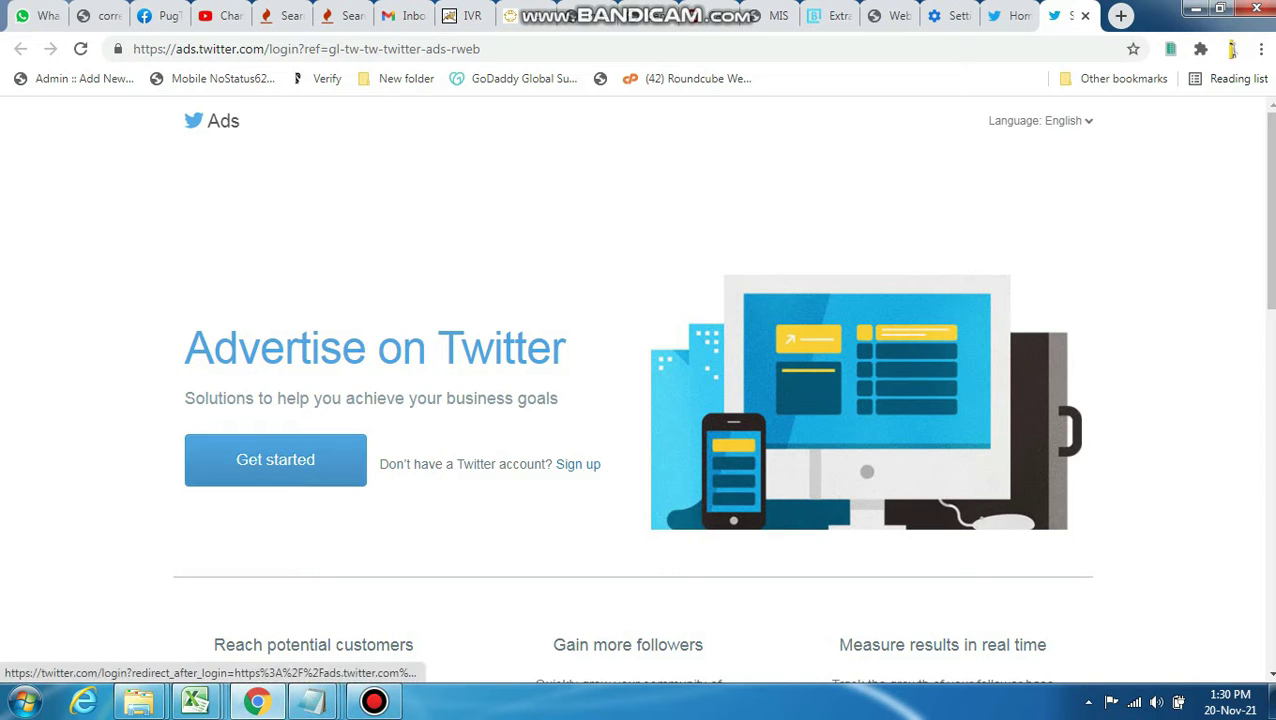
pyautogui.click(275, 459)
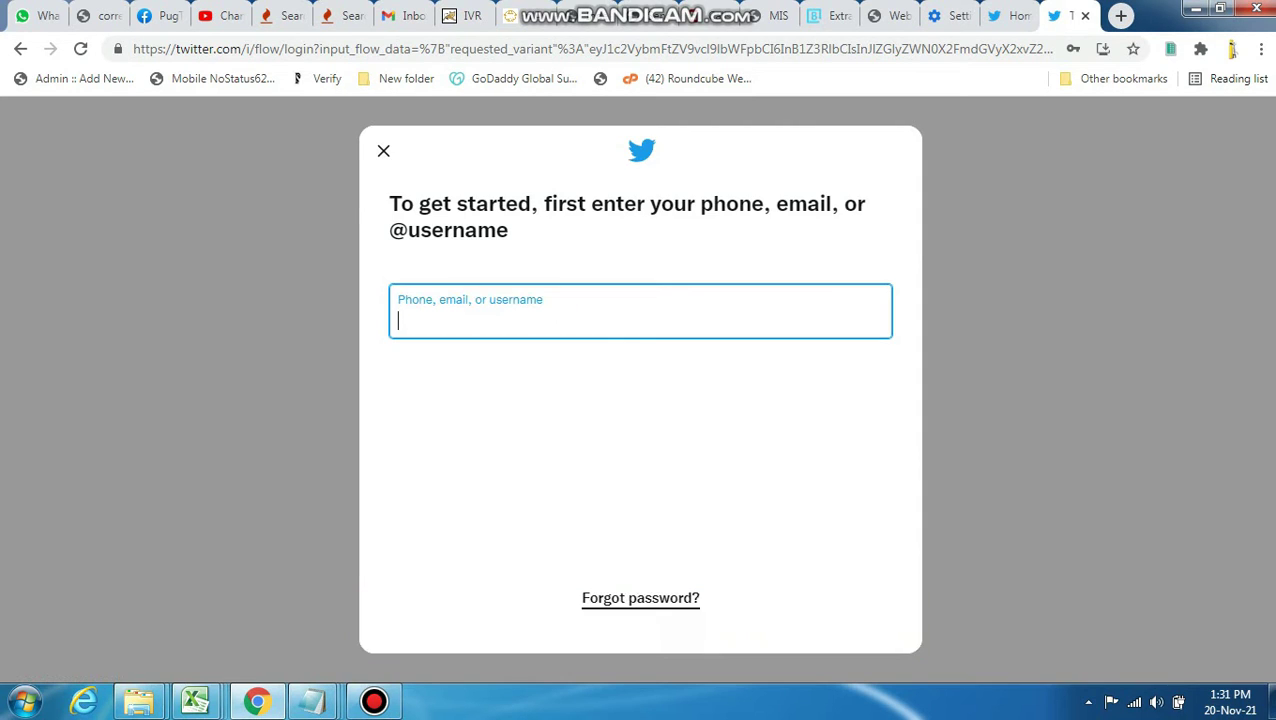
# Enter the account's username in the login form and continue to the password page.
pyautogui.press('Down')
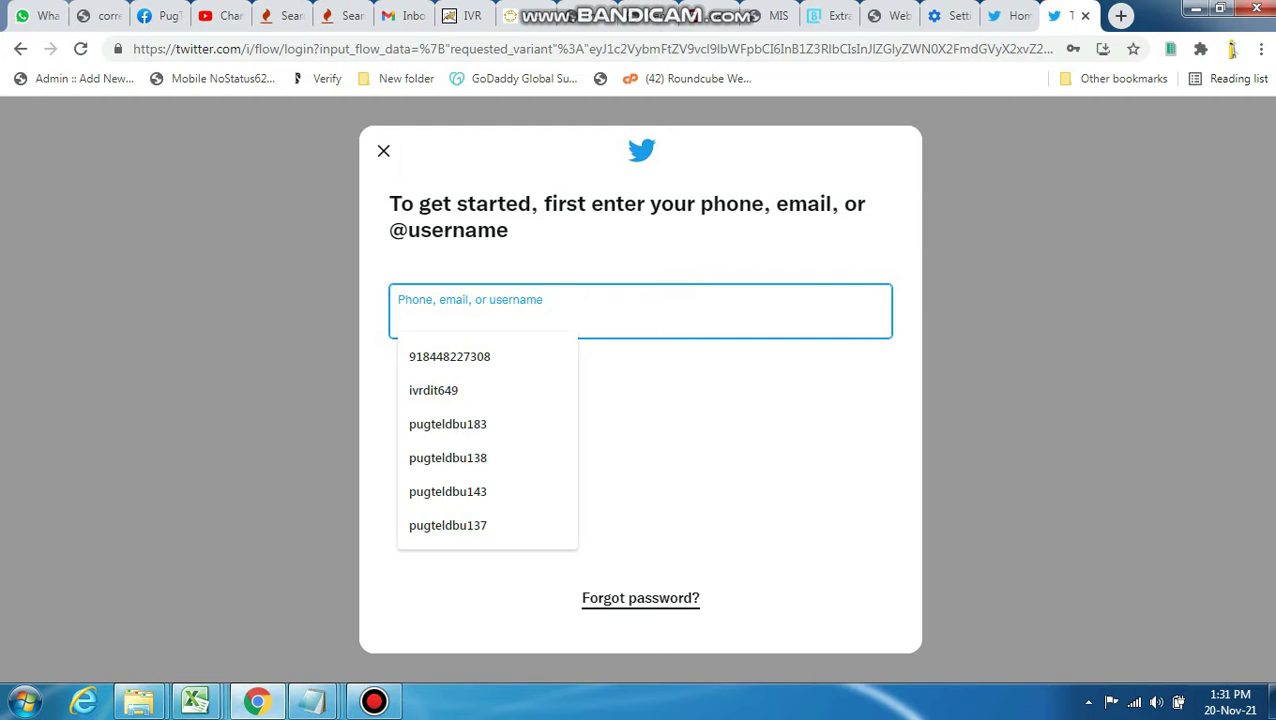
pyautogui.write('pu')
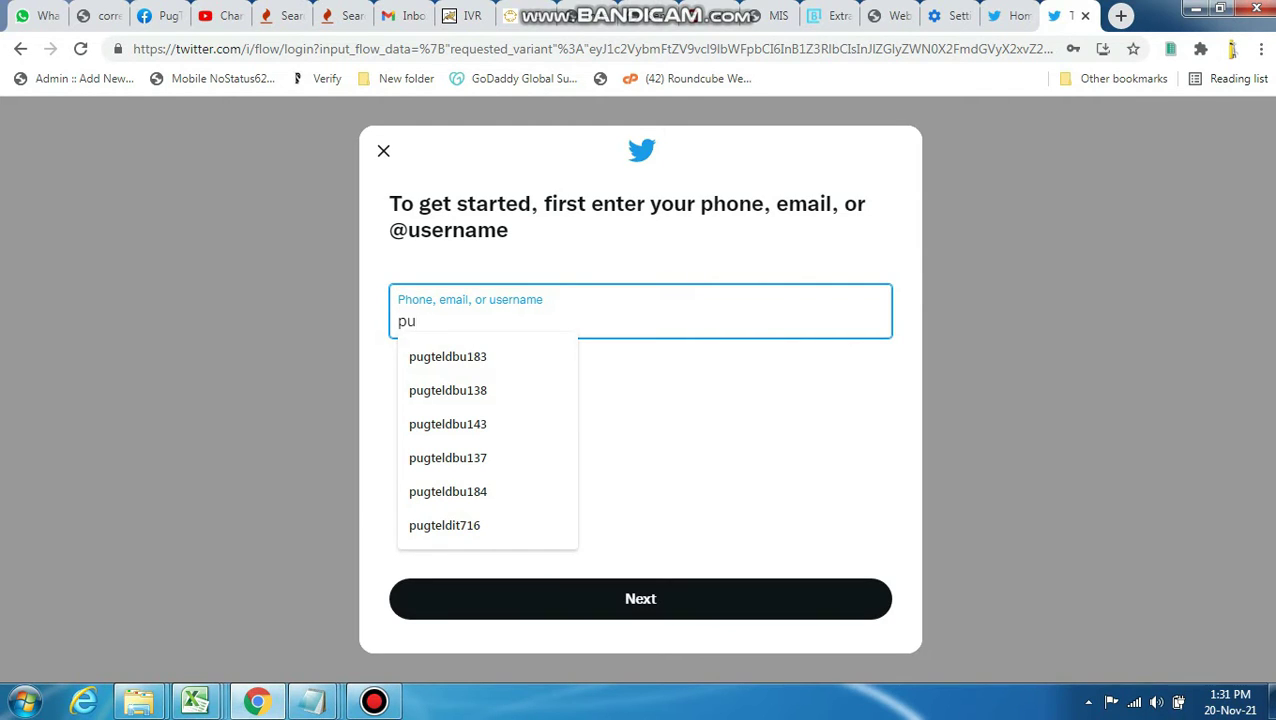
pyautogui.write('gtel')
pyautogui.press('Return')
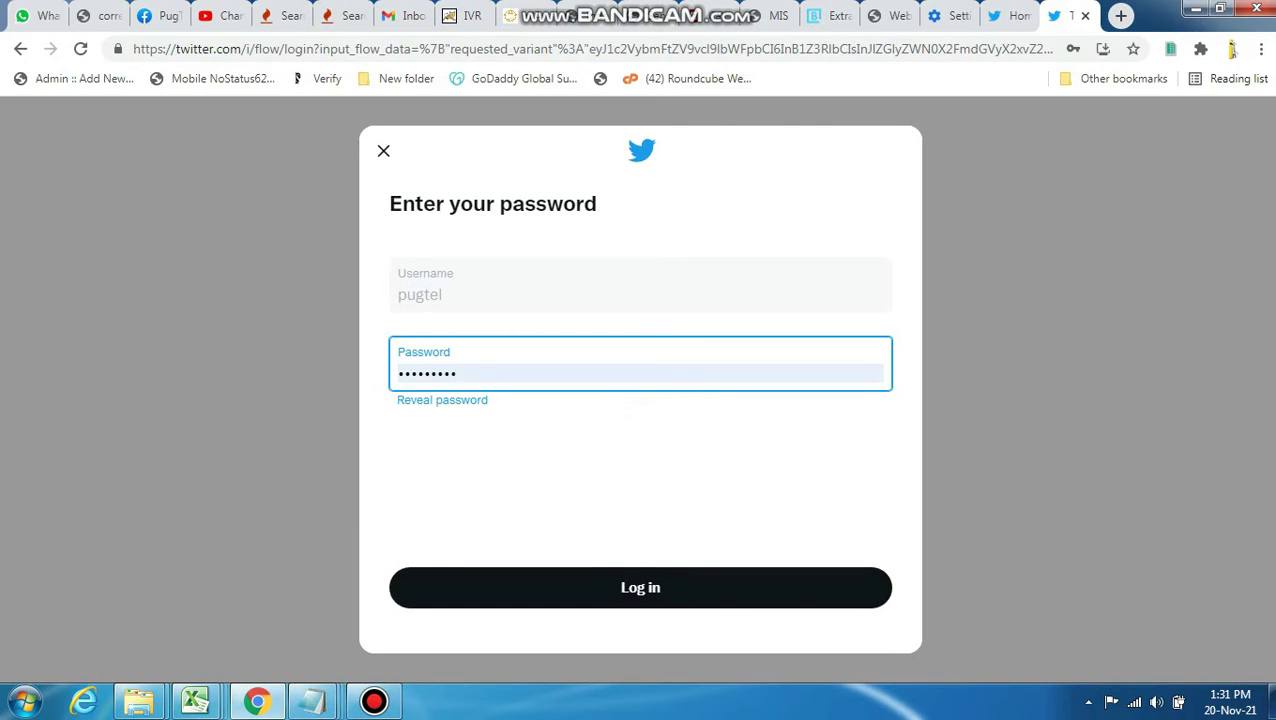
# Try to log in by replacing the autofilled entry with the account password.
pyautogui.press('Down')
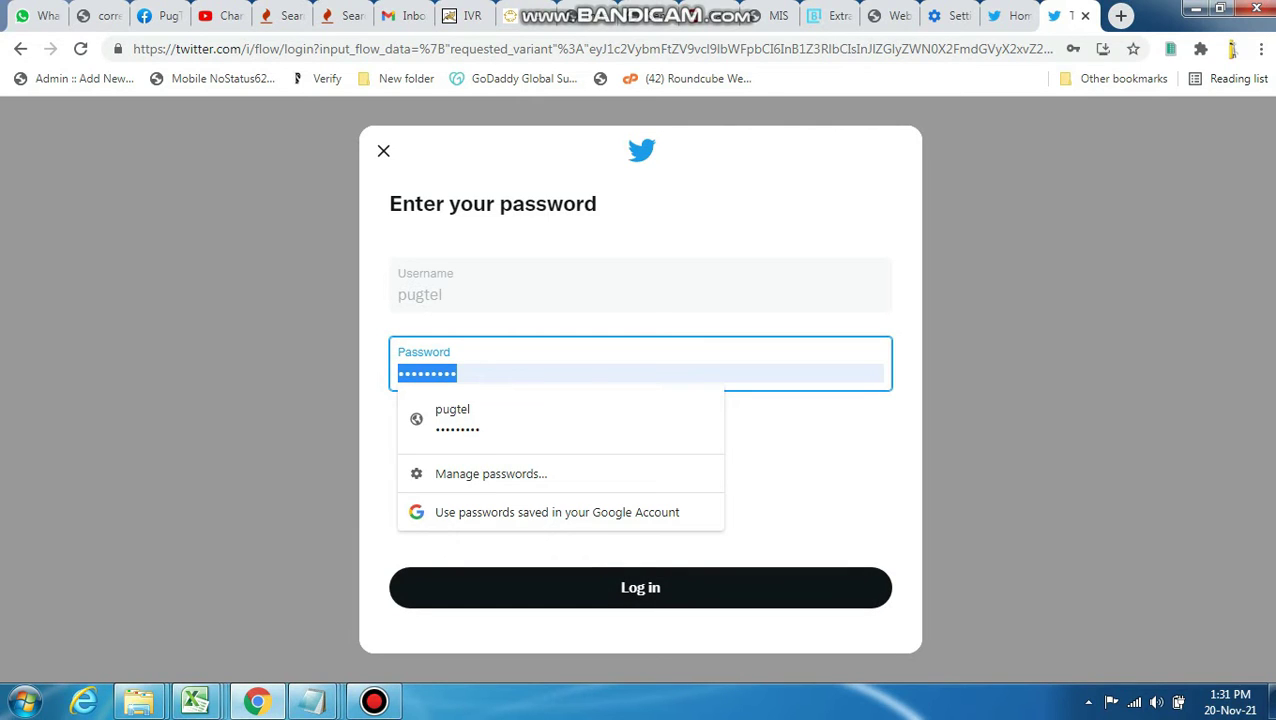
pyautogui.write('••••••')
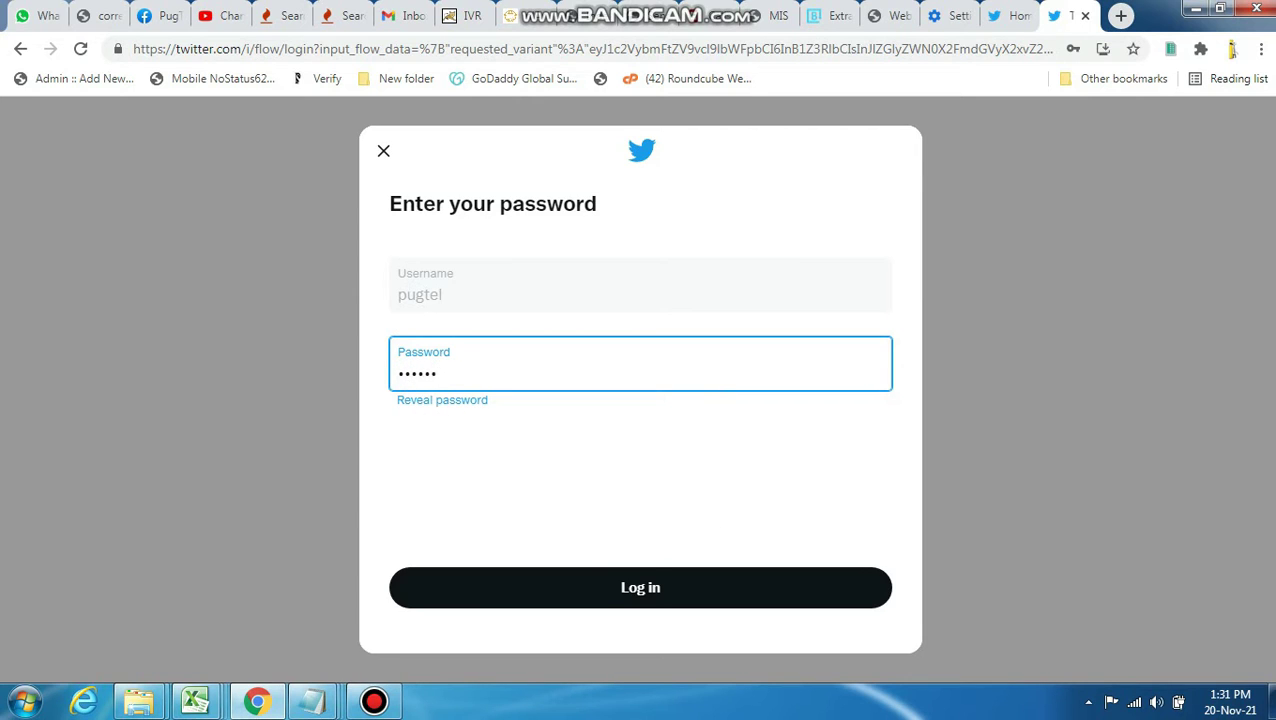
pyautogui.write('••••••••')
pyautogui.press('Return')
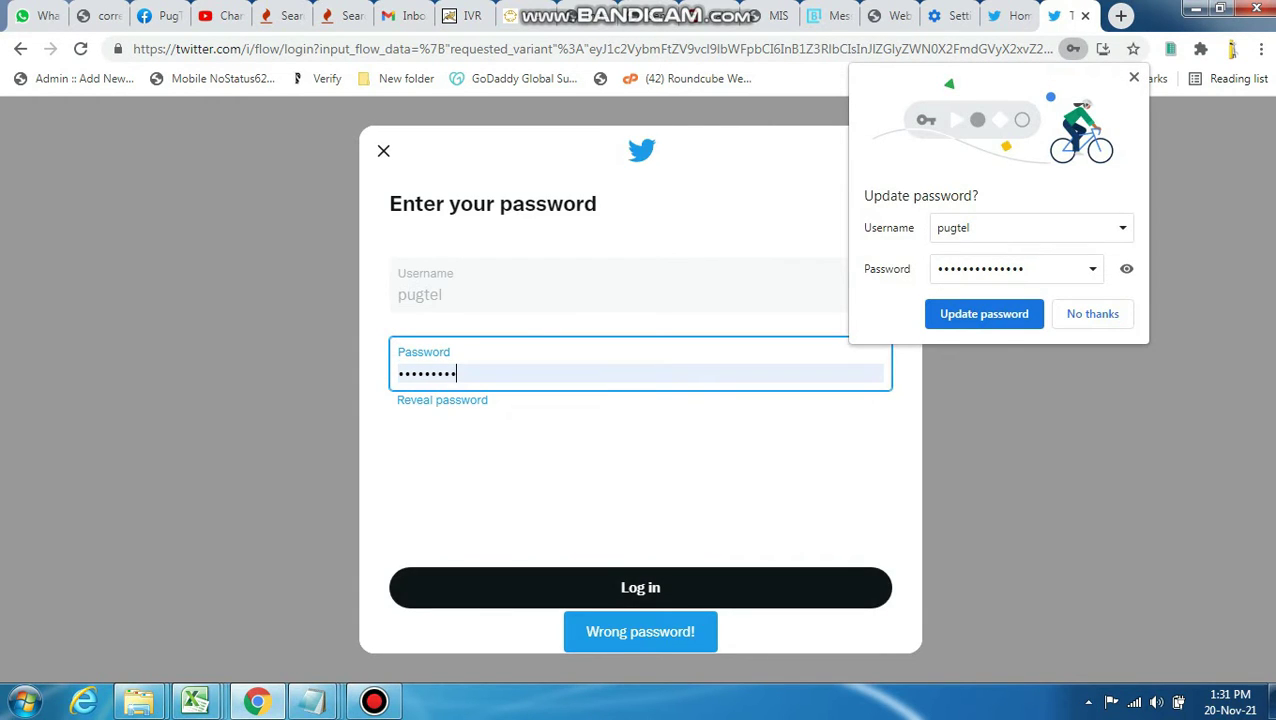
# Re-enter the account password in the login form and log in to Twitter Ads.
pyautogui.doubleClick(427, 373)
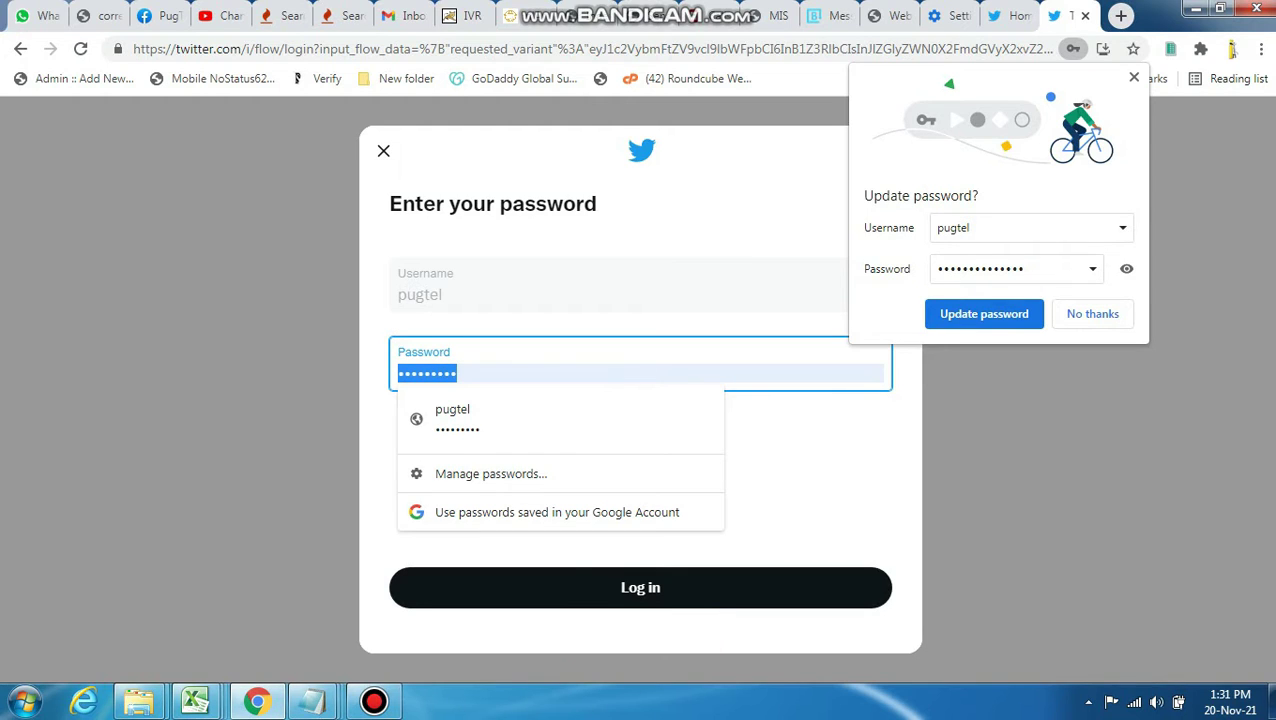
pyautogui.write('••••••')
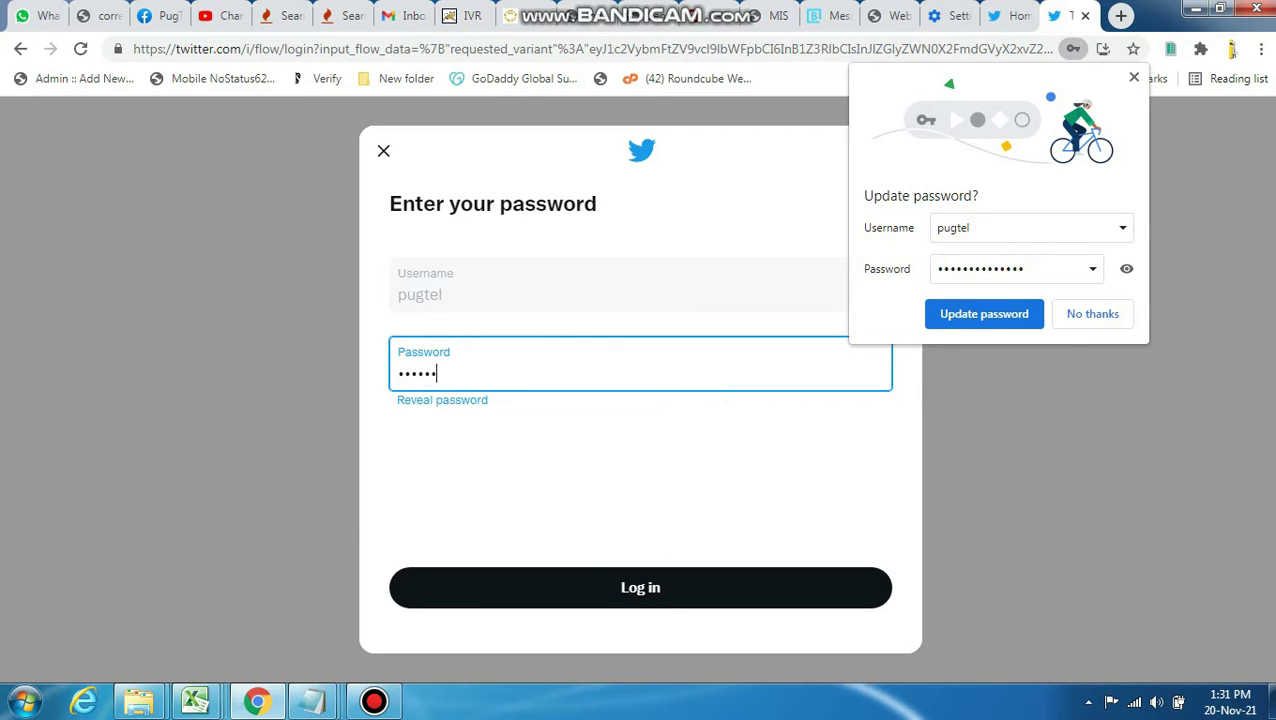
pyautogui.write('•••••••••')
pyautogui.press('Return')
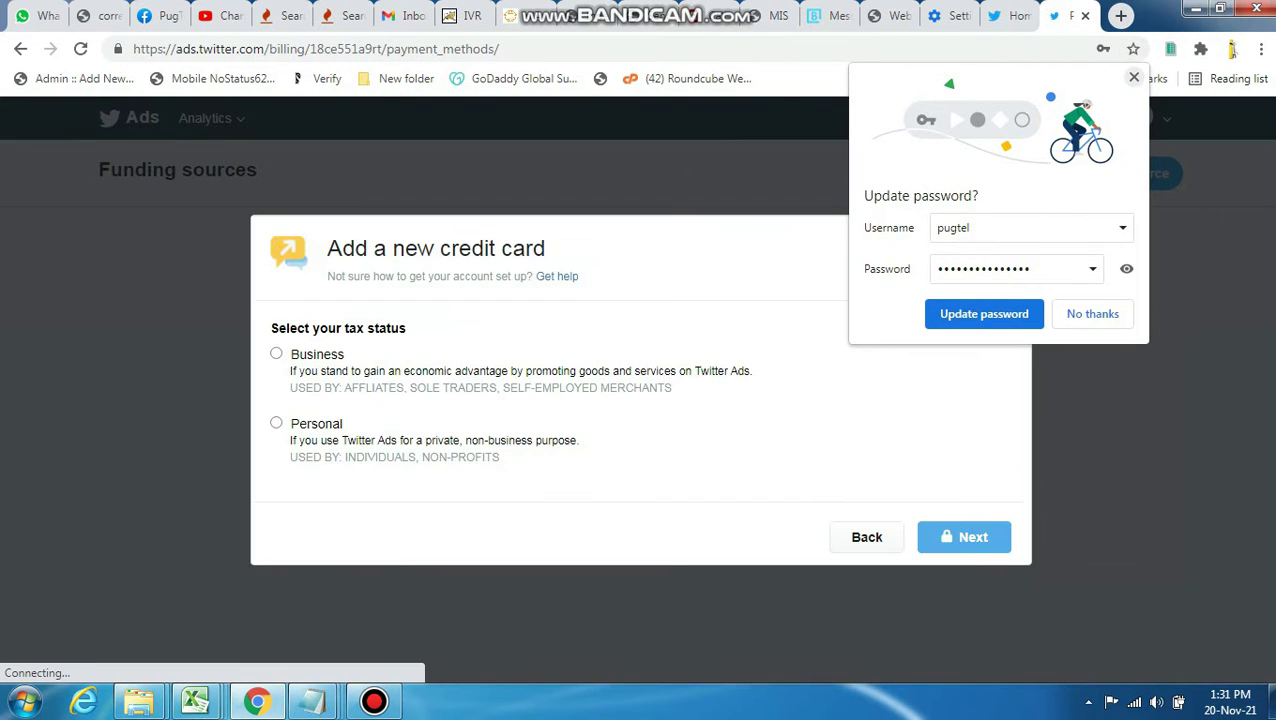
# Dismiss the browser's password update offer and back out of adding a new credit card.
pyautogui.click(1134, 77)
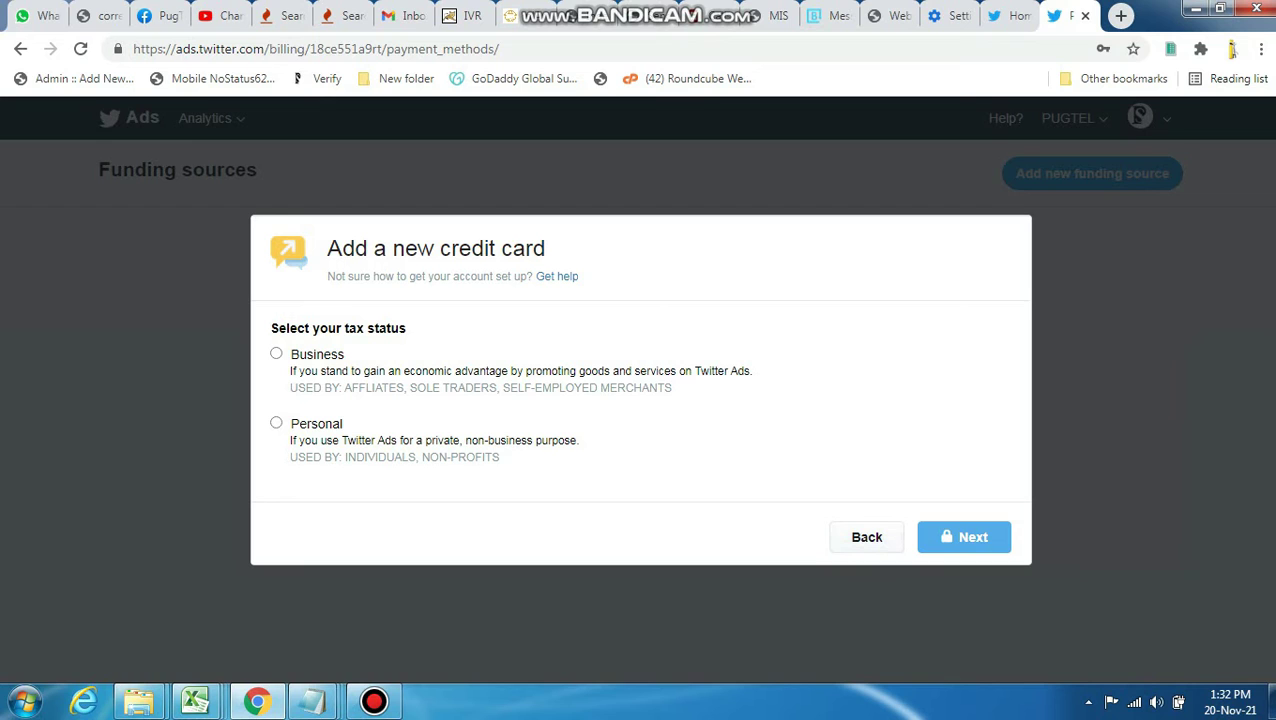
pyautogui.click(964, 537)
pyautogui.click(866, 537)
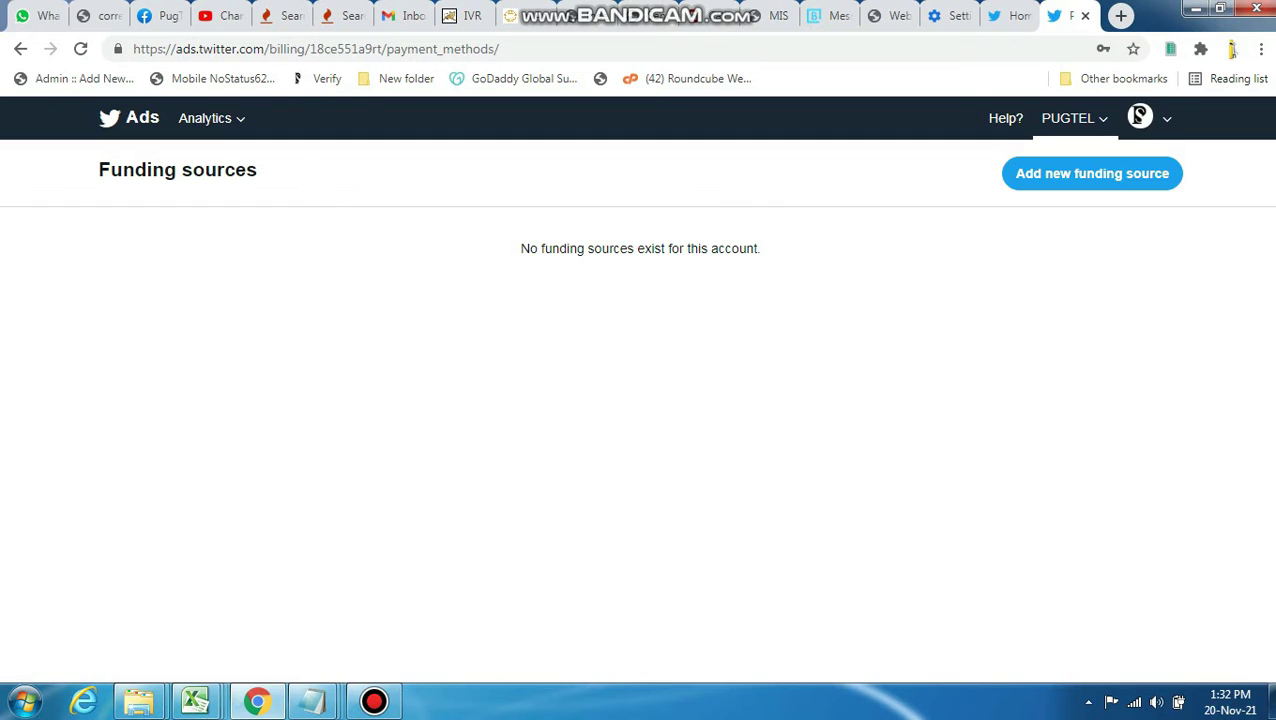
# Open the page for editing access to the account and examine its edit options and the permission levels for a new contributor.
pyautogui.click(1145, 117)
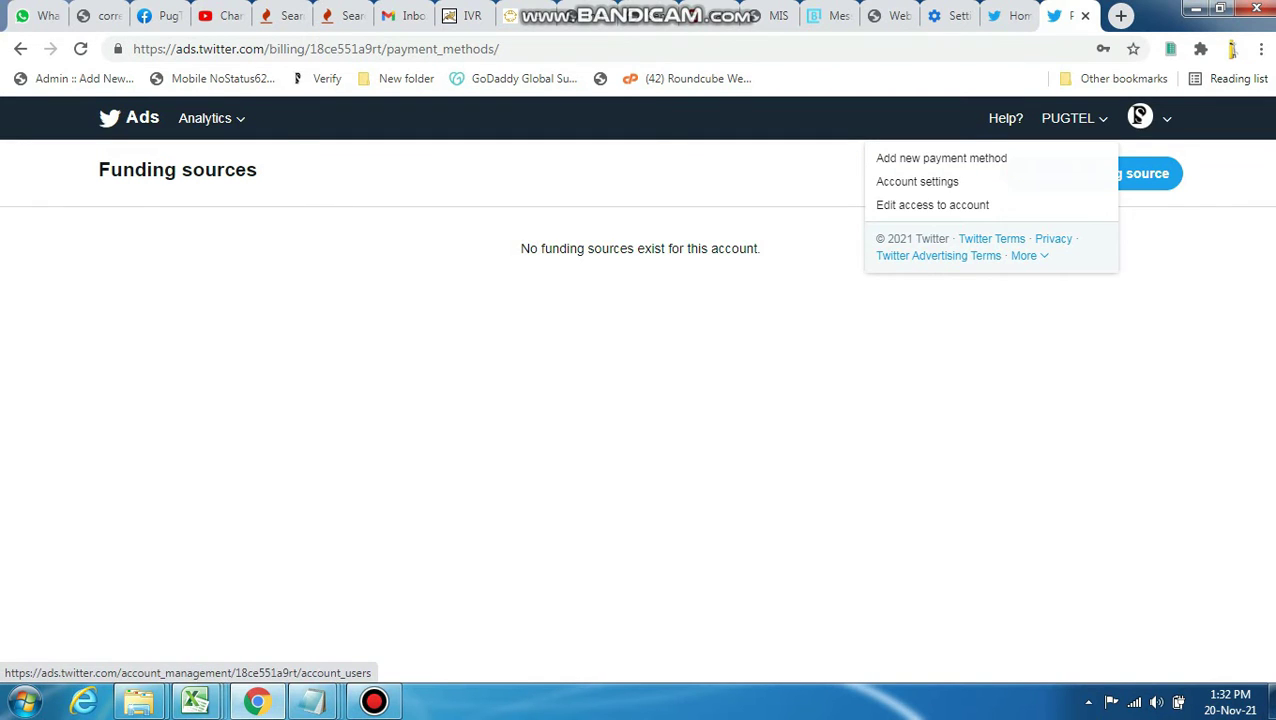
pyautogui.click(926, 204)
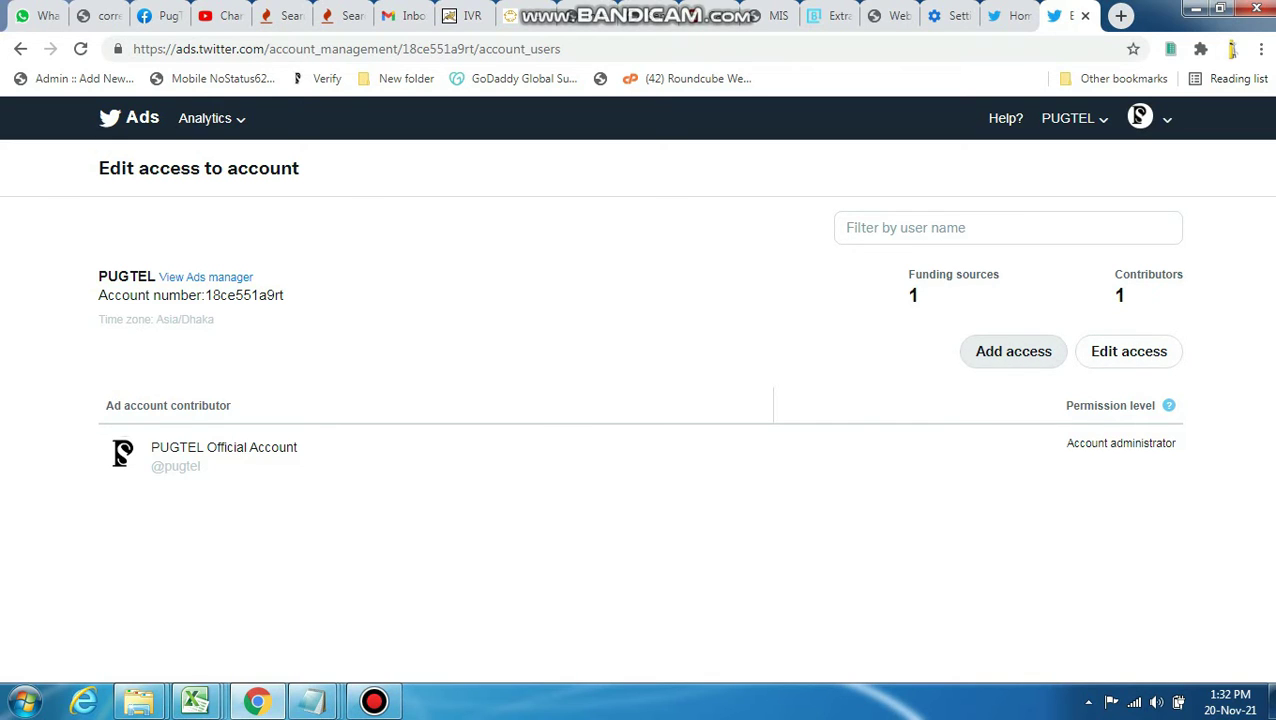
pyautogui.click(1128, 351)
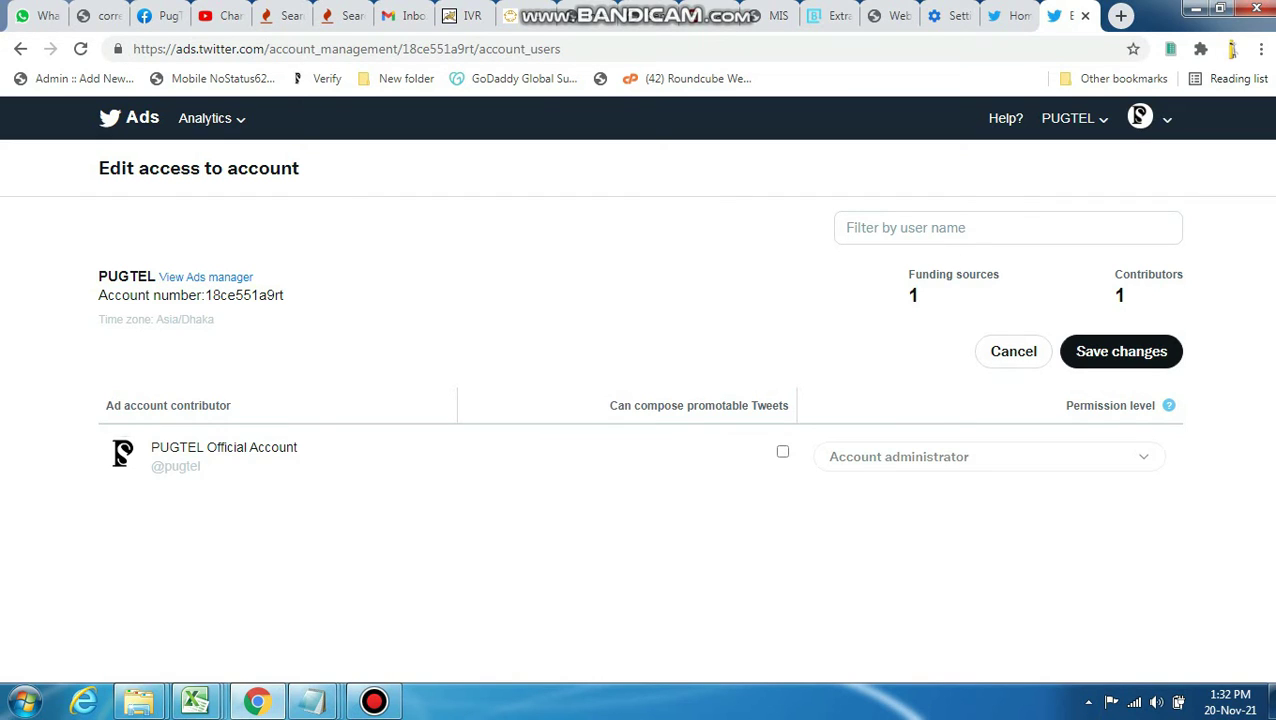
pyautogui.click(1013, 351)
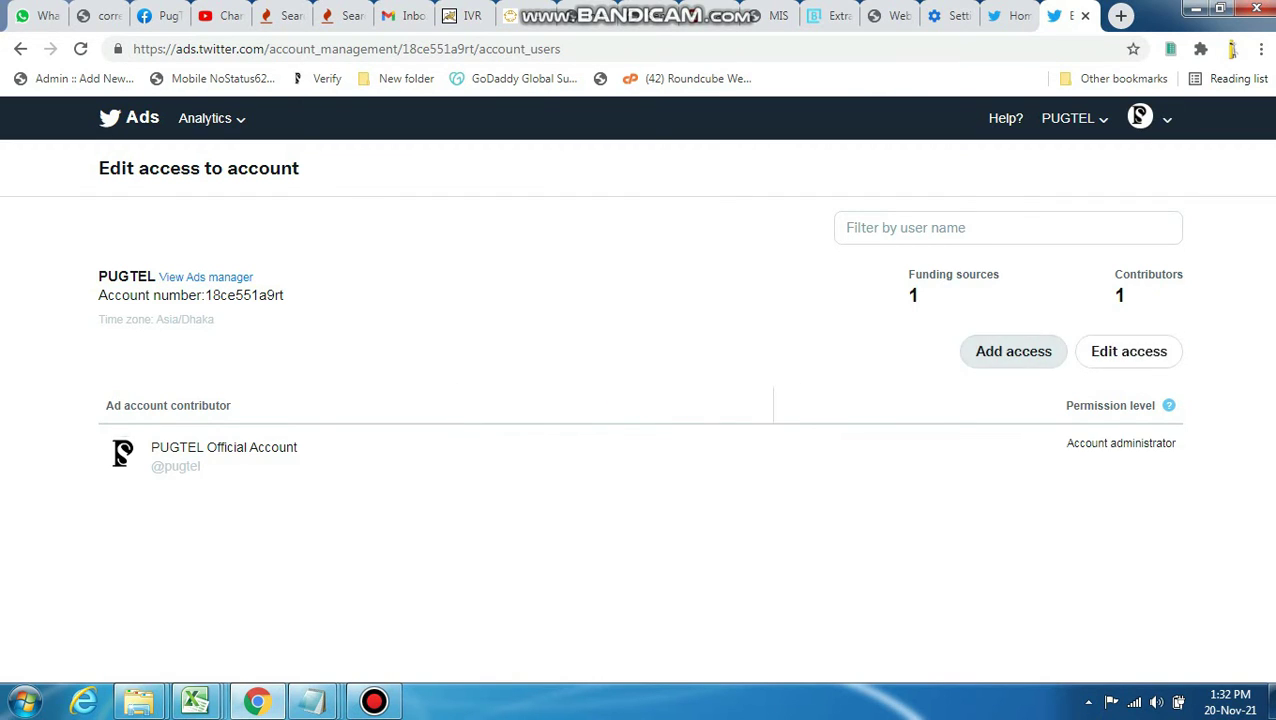
pyautogui.click(1013, 351)
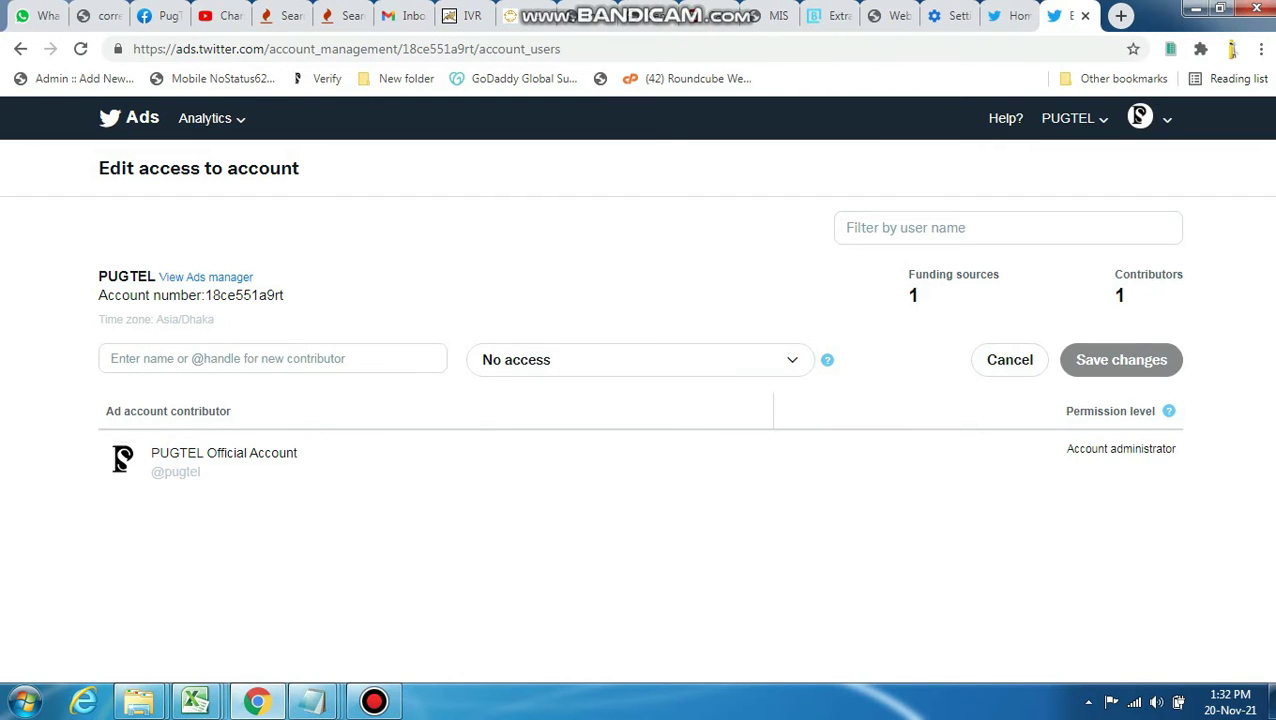
pyautogui.click(640, 359)
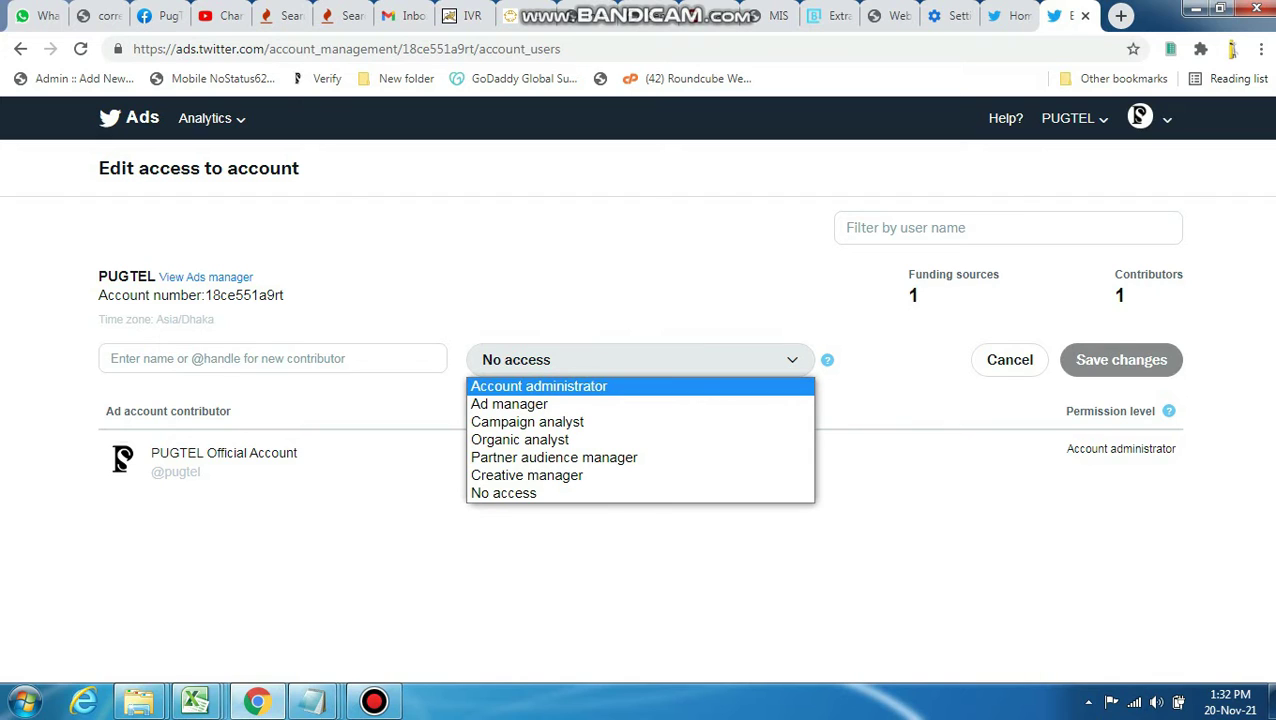
# Open the Ads manager for the PUGTEL account and look over its campaign list.
pyautogui.click(205, 277)
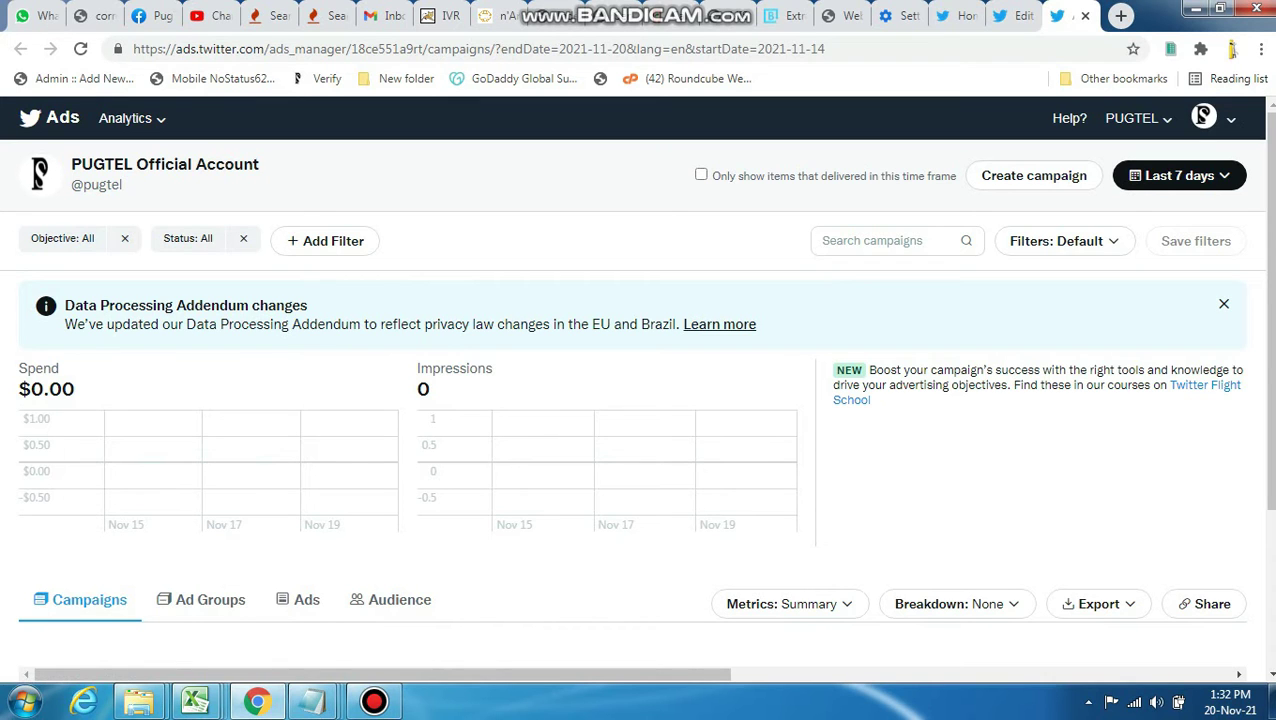
pyautogui.scroll(-3, 640, 450)
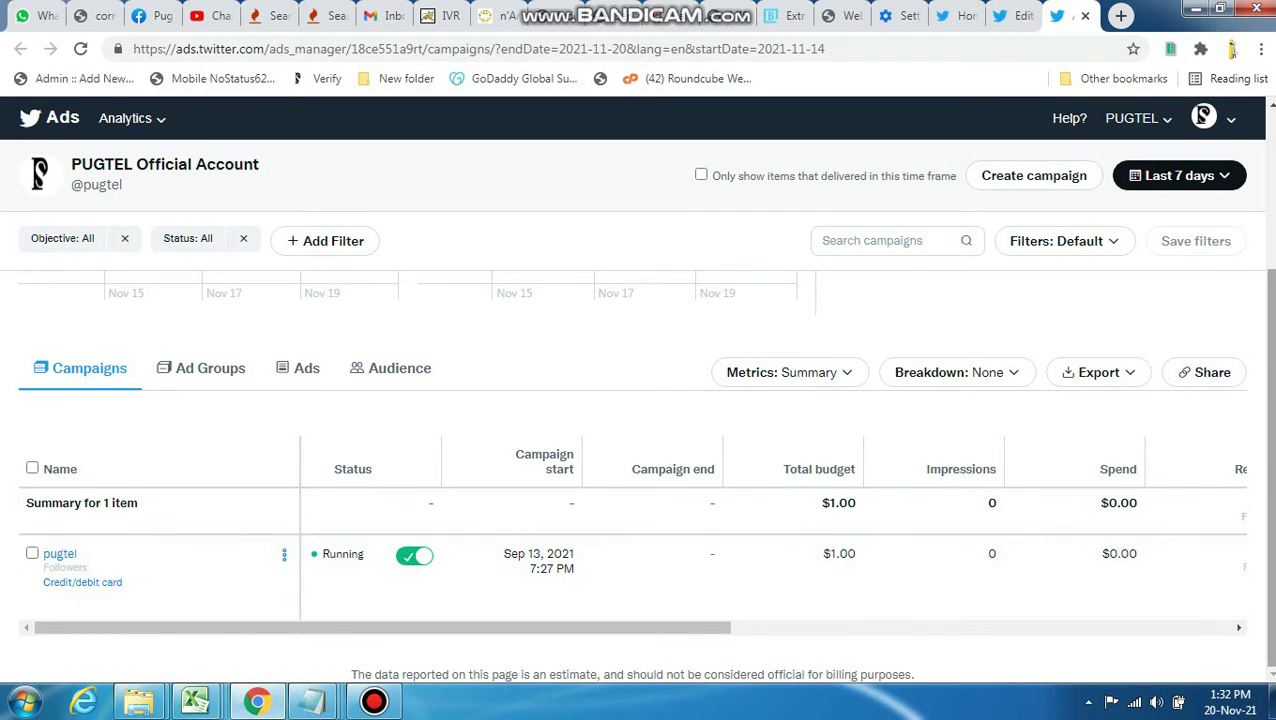
pyautogui.scroll(3, 640, 450)
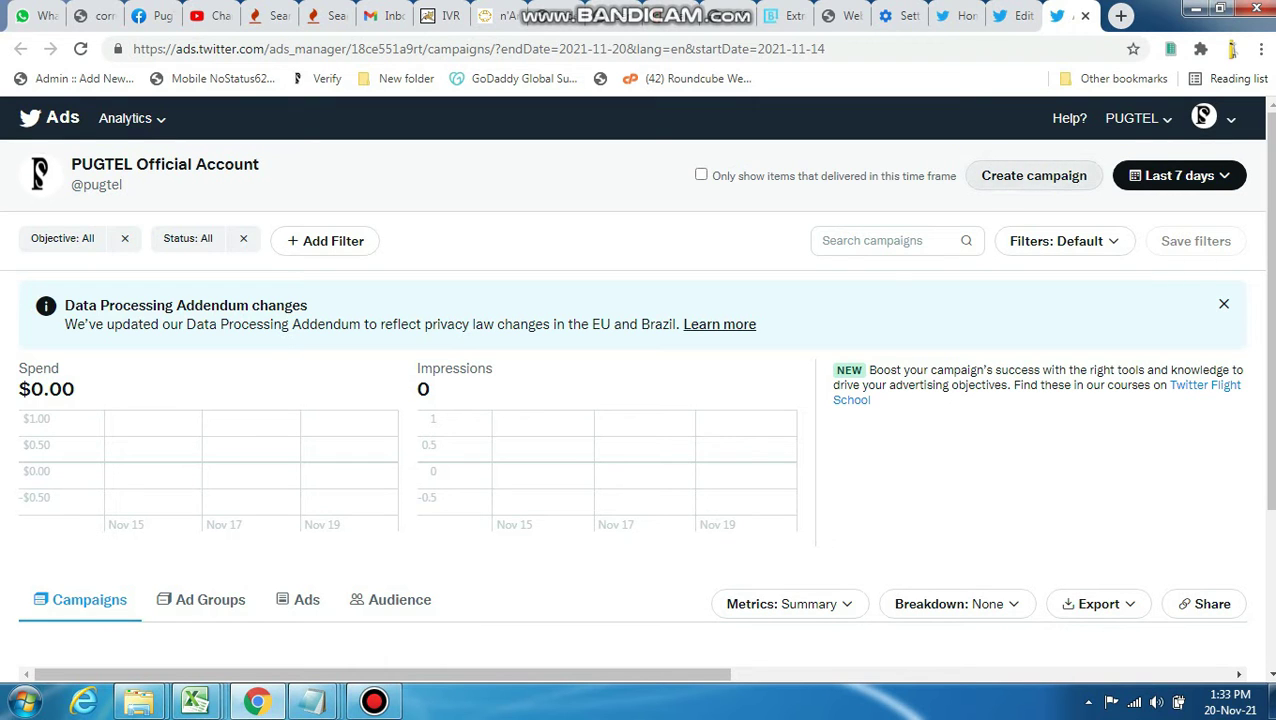
# Create a new campaign with the Followers objective and continue to its campaign details.
pyautogui.click(1033, 175)
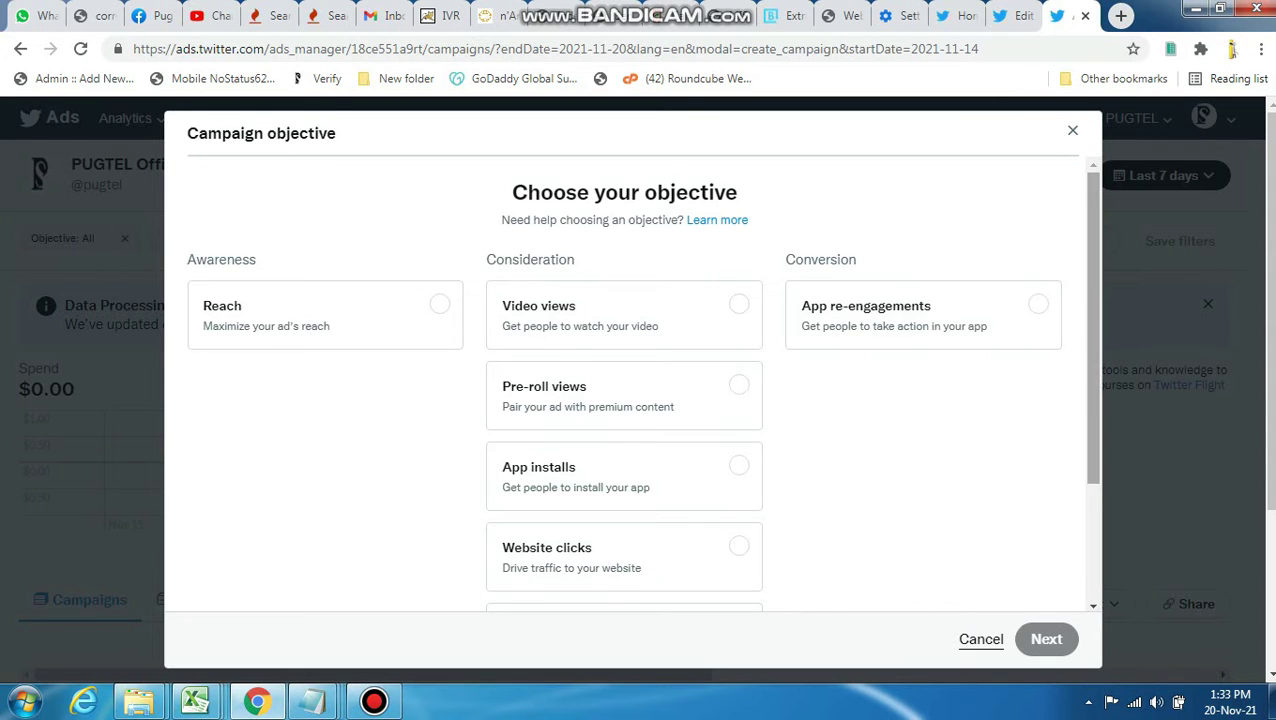
pyautogui.scroll(-2, 1093, 400)
pyautogui.scroll(-1, 1093, 400)
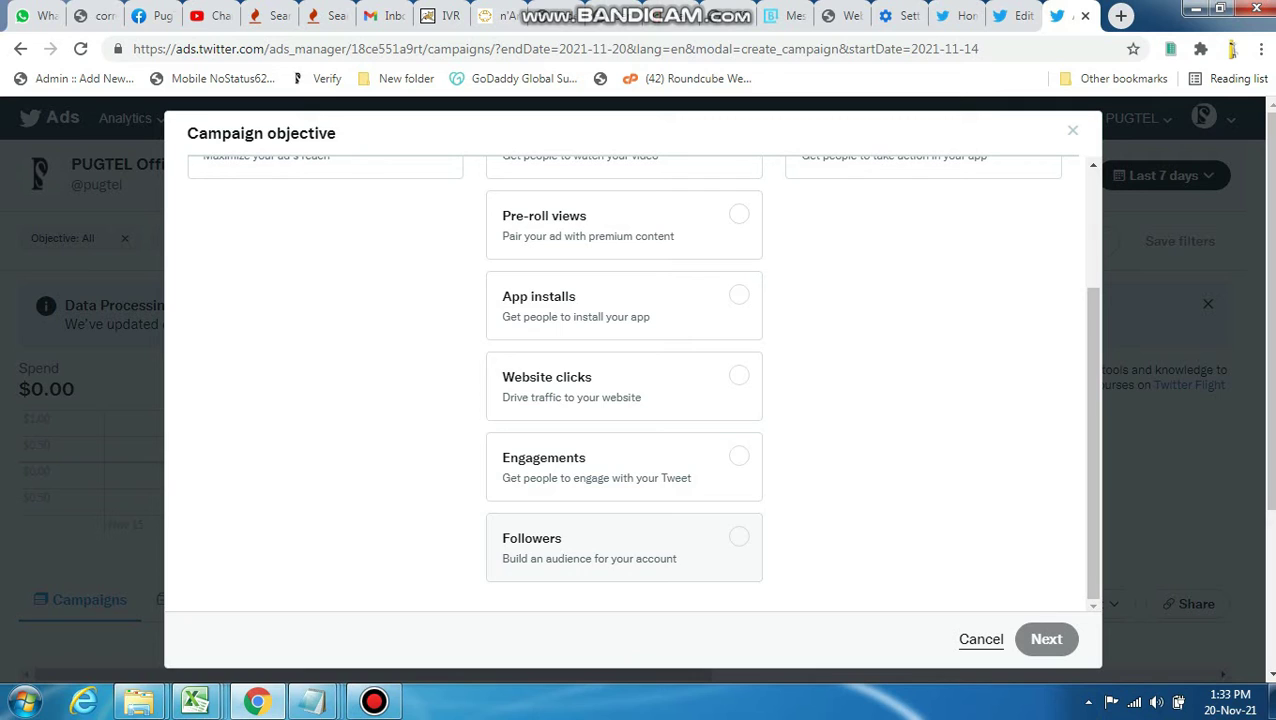
pyautogui.click(620, 548)
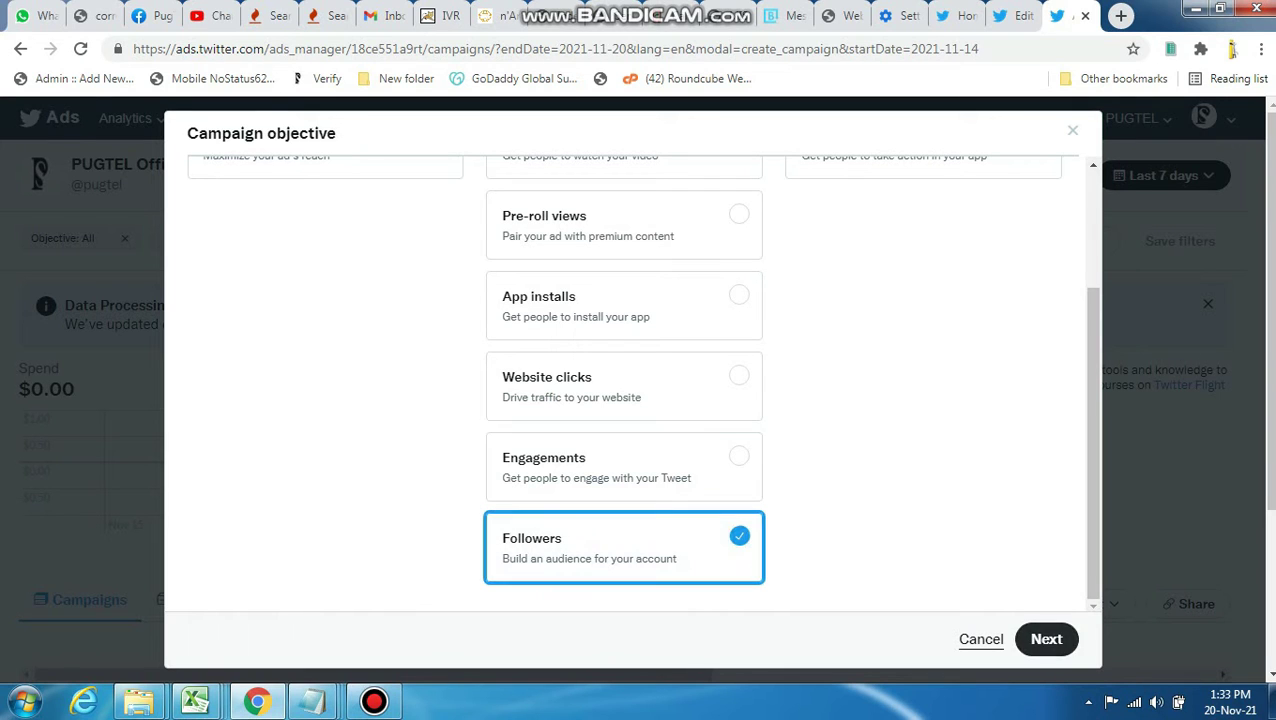
pyautogui.click(1046, 639)
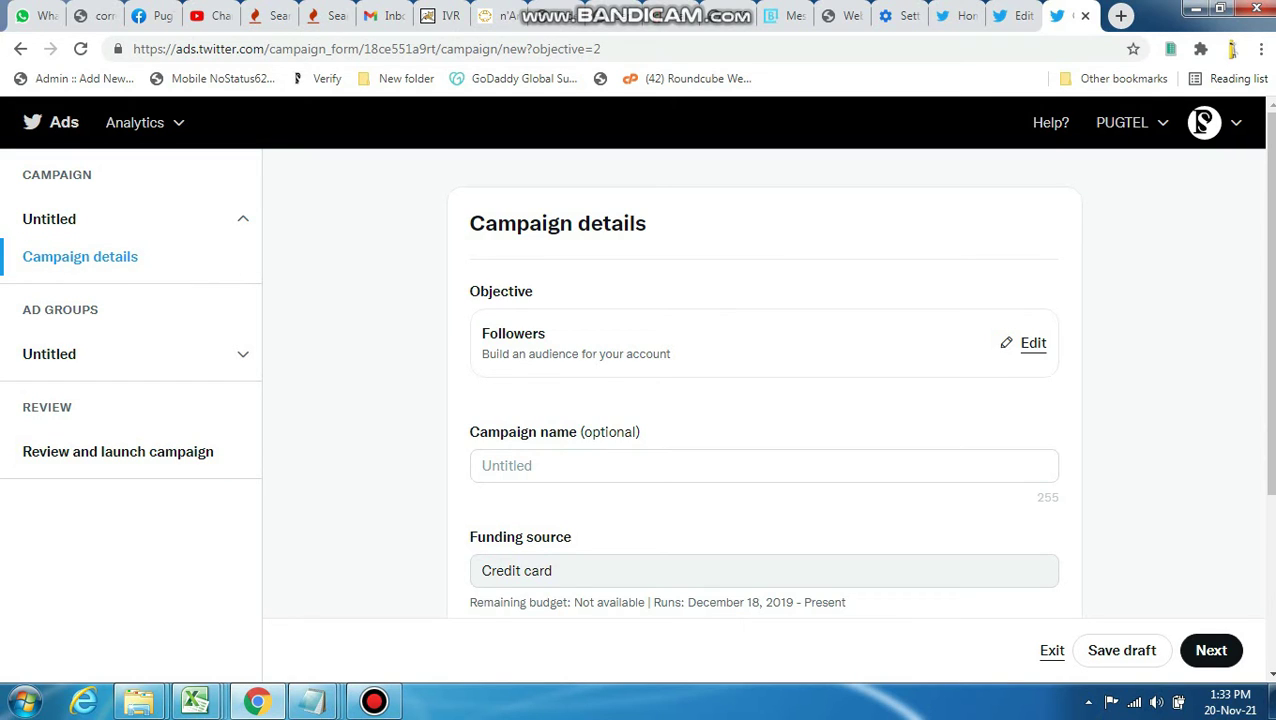
# Review the campaign details form, collapse its advanced pacing options and continue to the ad group details.
pyautogui.scroll(-1, 1203, 122)
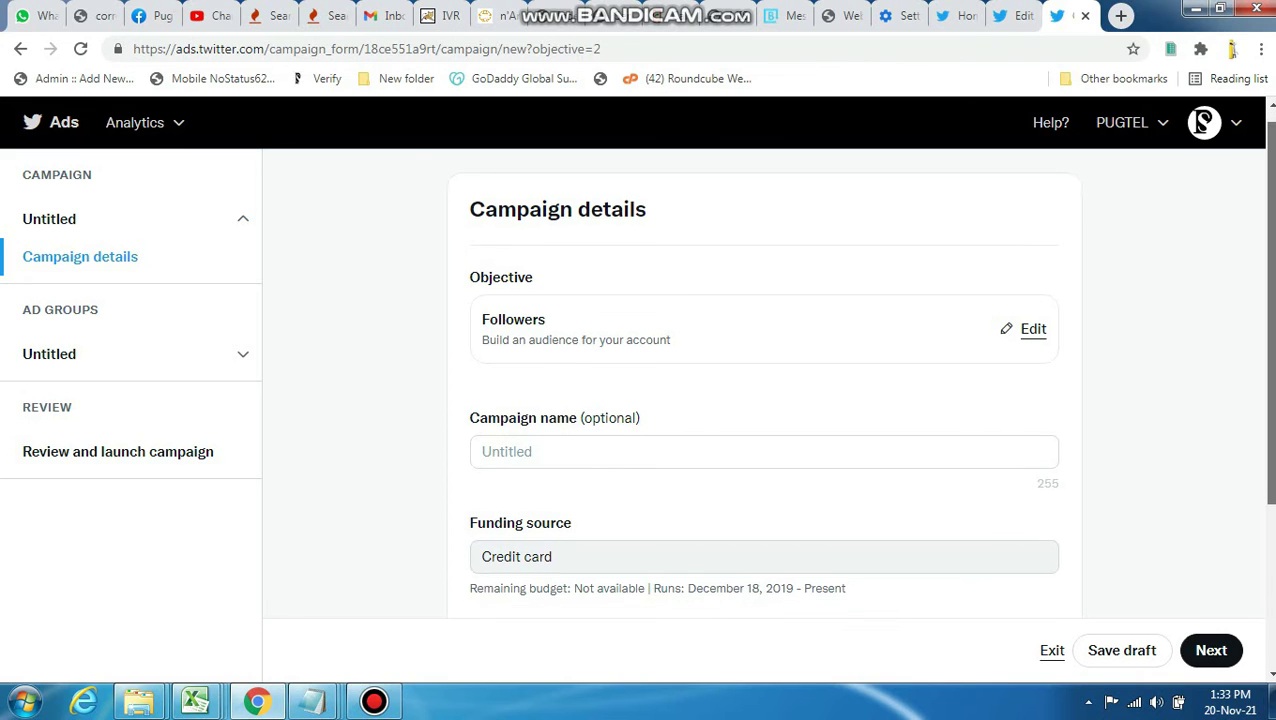
pyautogui.scroll(1, 1203, 122)
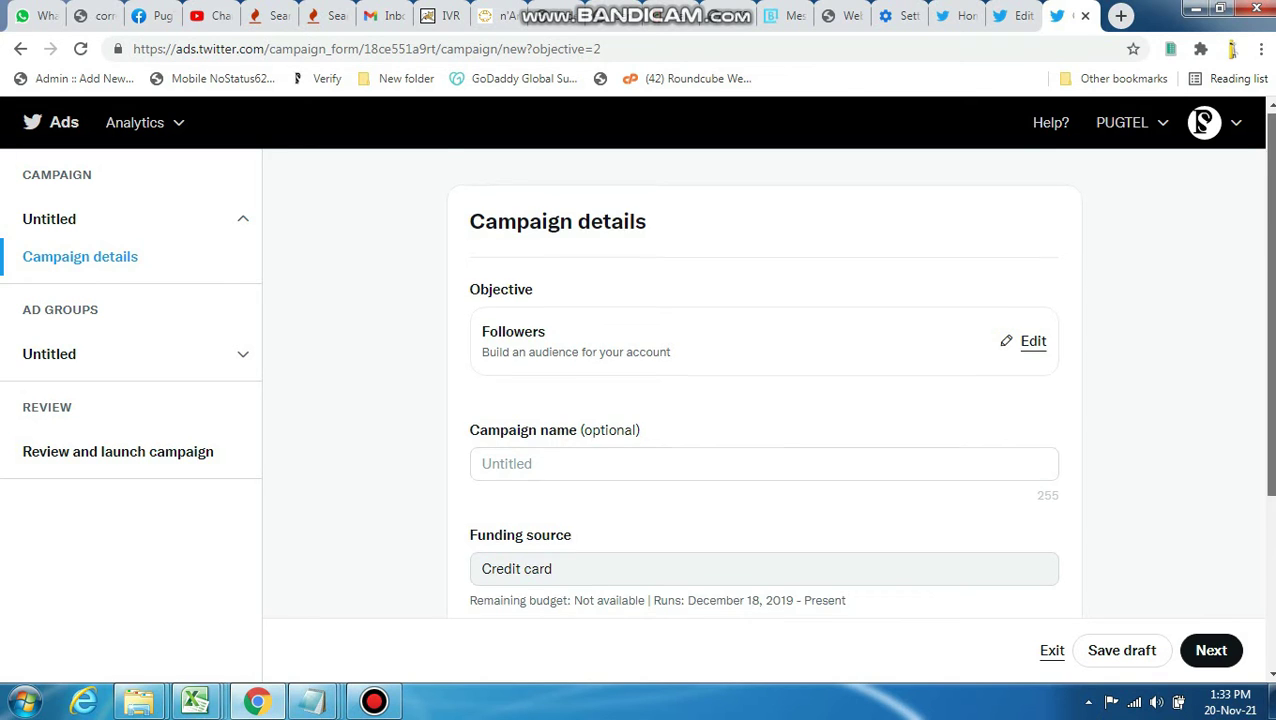
pyautogui.scroll(-3, 1203, 122)
pyautogui.scroll(3, 1203, 122)
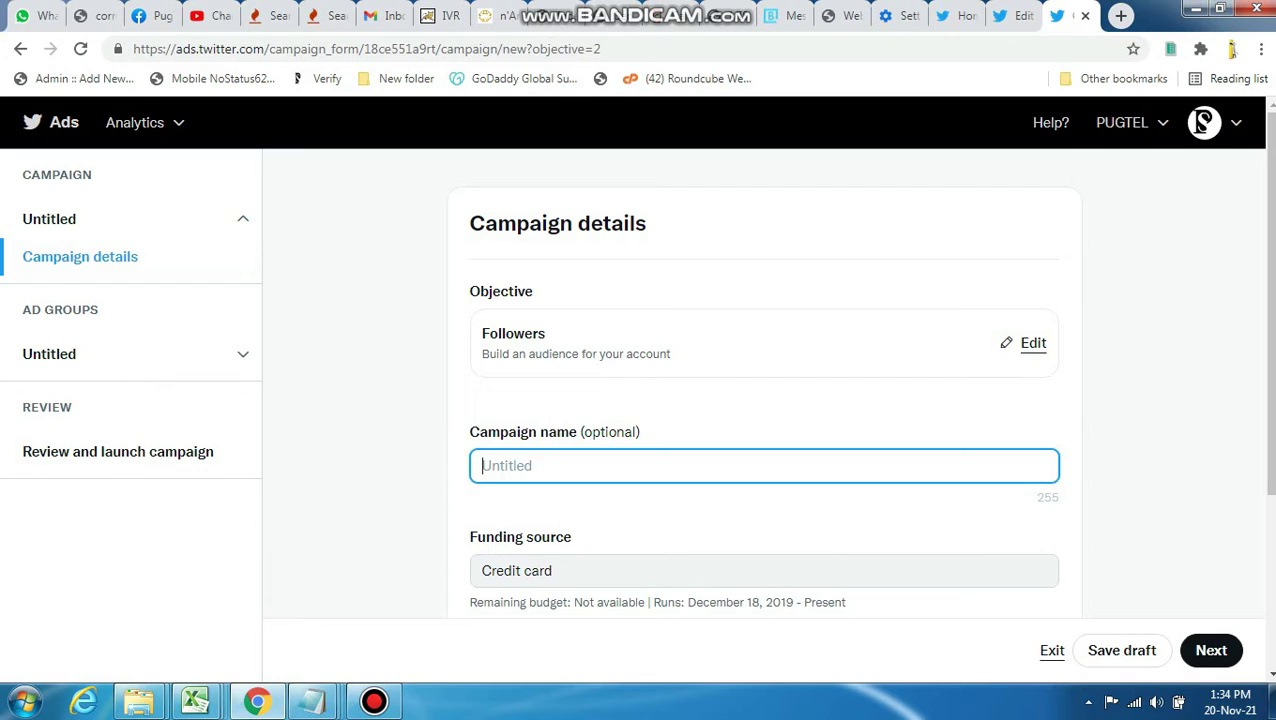
pyautogui.press('Tab')
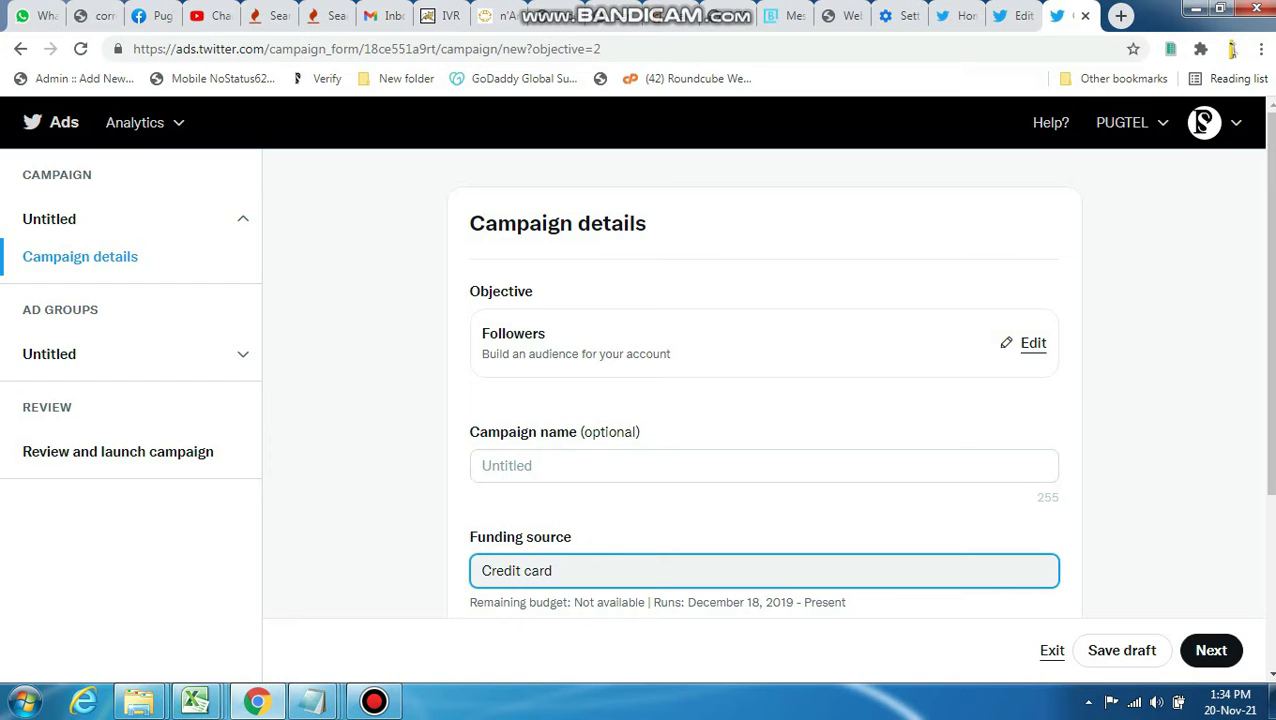
pyautogui.scroll(-3, 1202, 122)
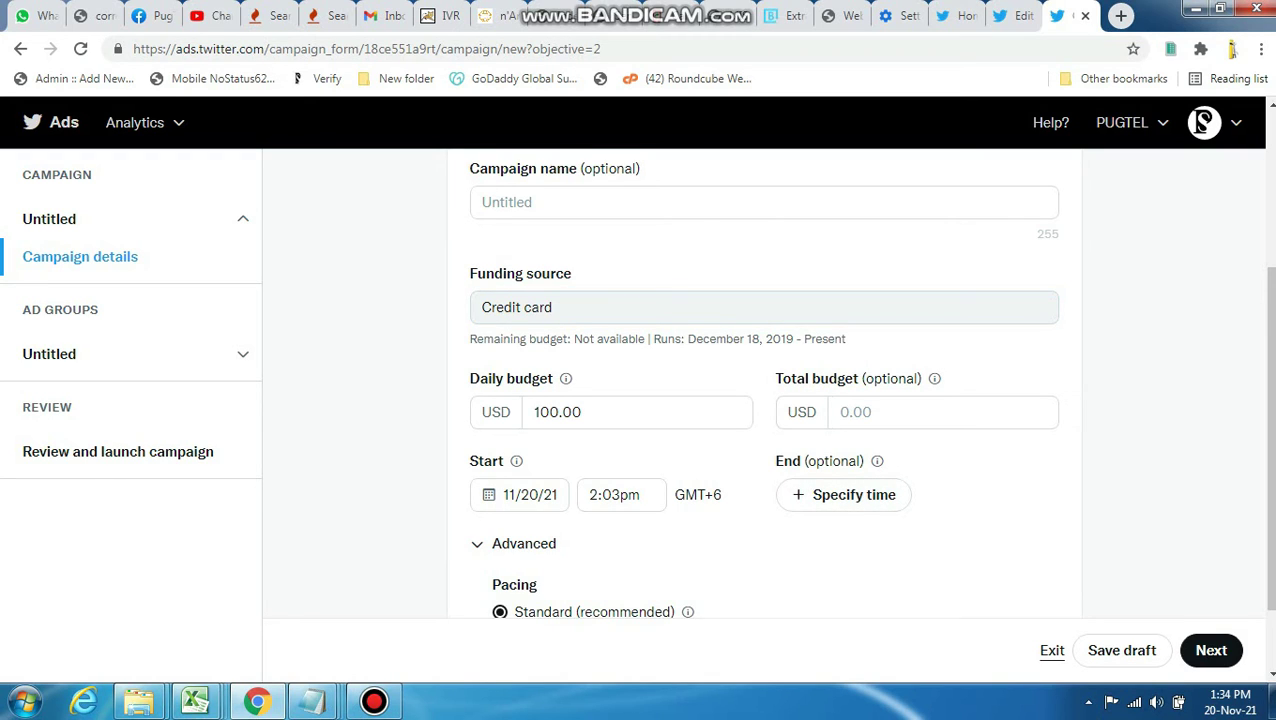
pyautogui.press('space')
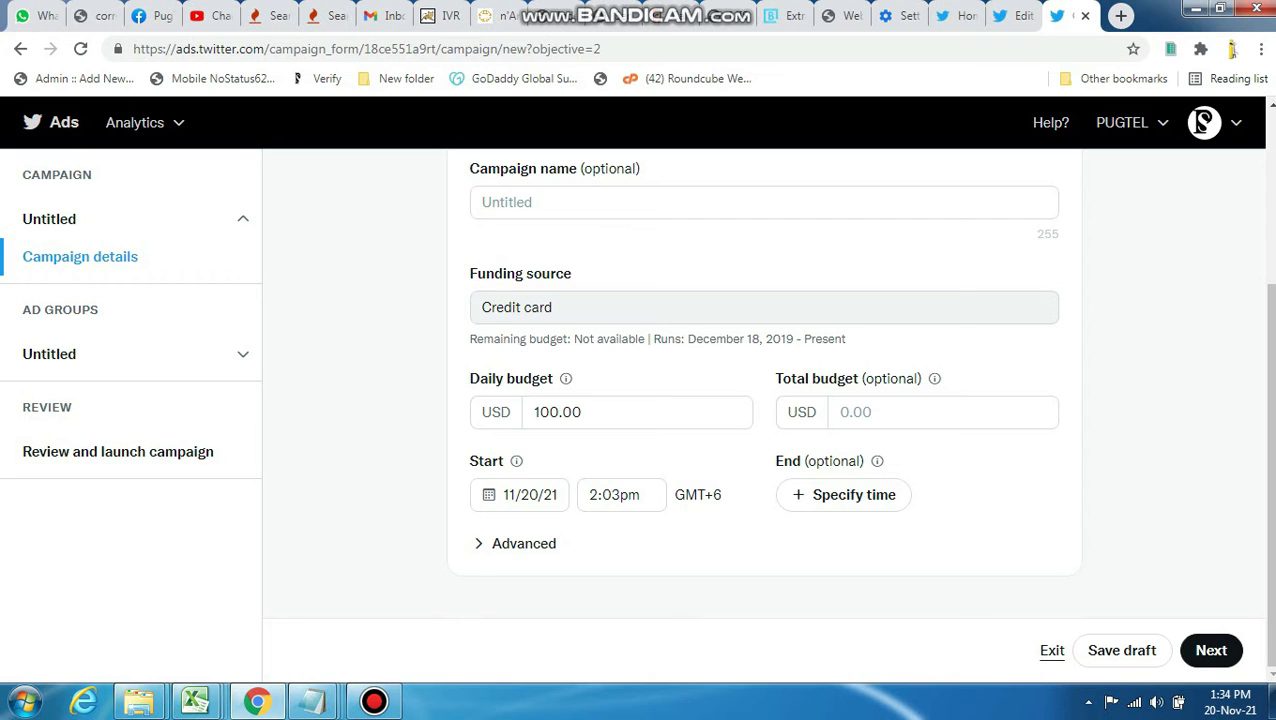
pyautogui.press('Tab')
pyautogui.press('Tab')
pyautogui.press('Return')
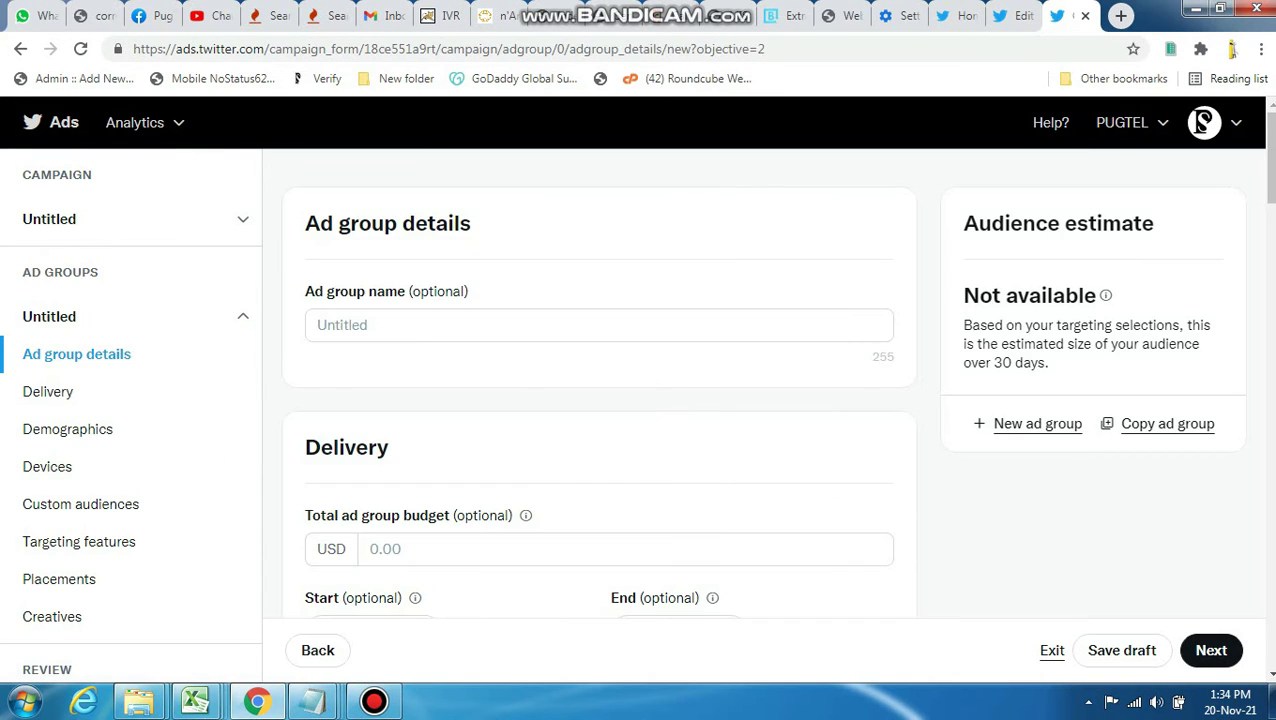
# Name the ad group abc.
pyautogui.press('Tab')
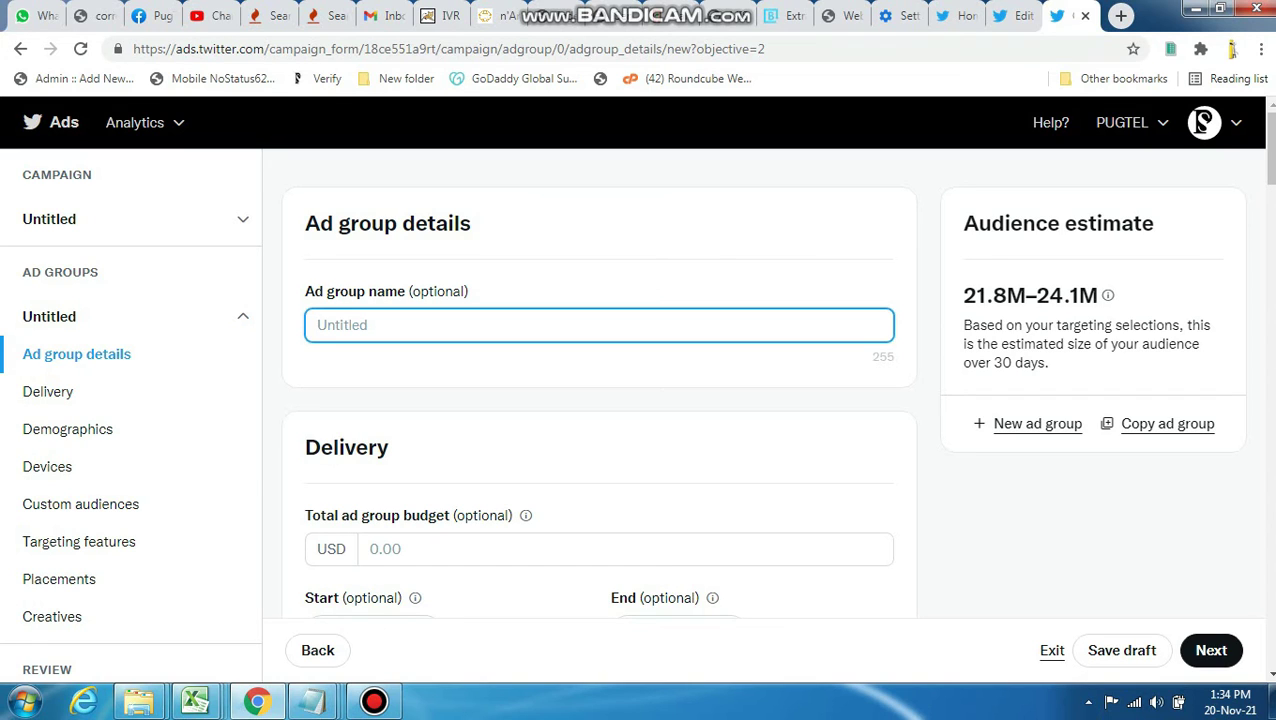
pyautogui.write('c')
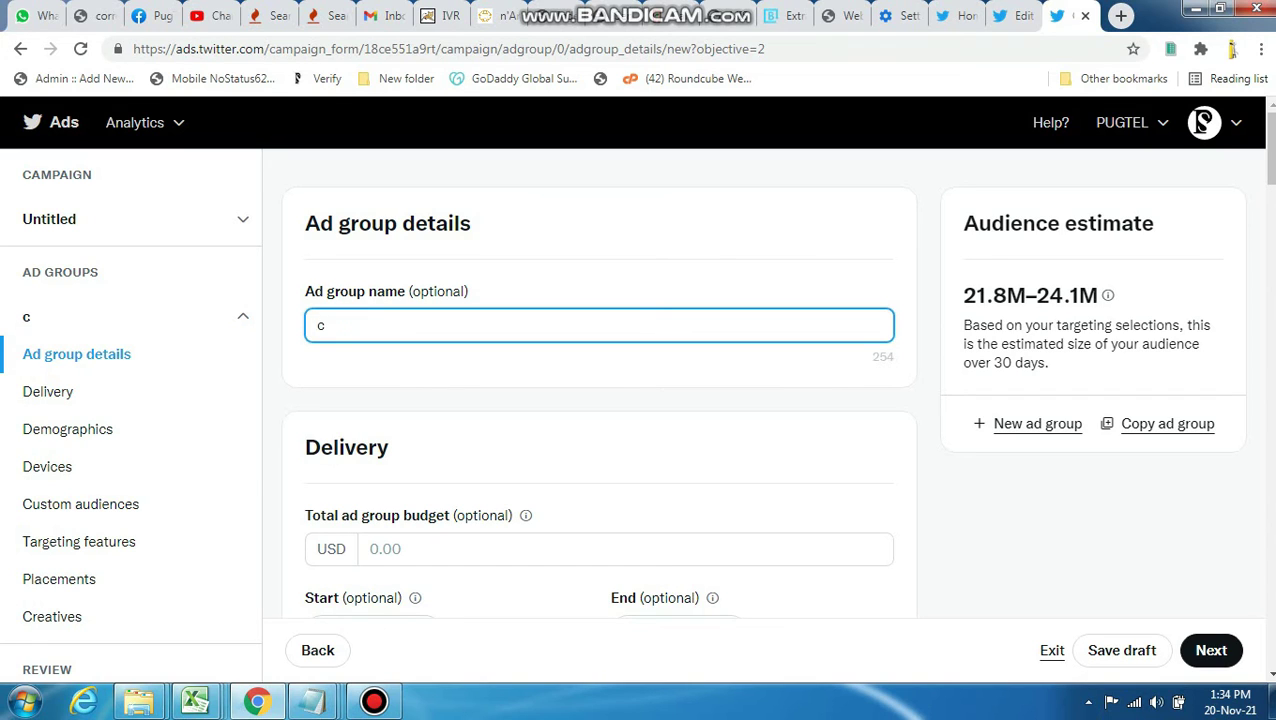
pyautogui.press('BackSpace')
pyautogui.write('abc')
# Set the total ad group budget to 10 USD in the delivery settings.
pyautogui.scroll(-1, 1201, 122)
pyautogui.scroll(-1, 1201, 122)
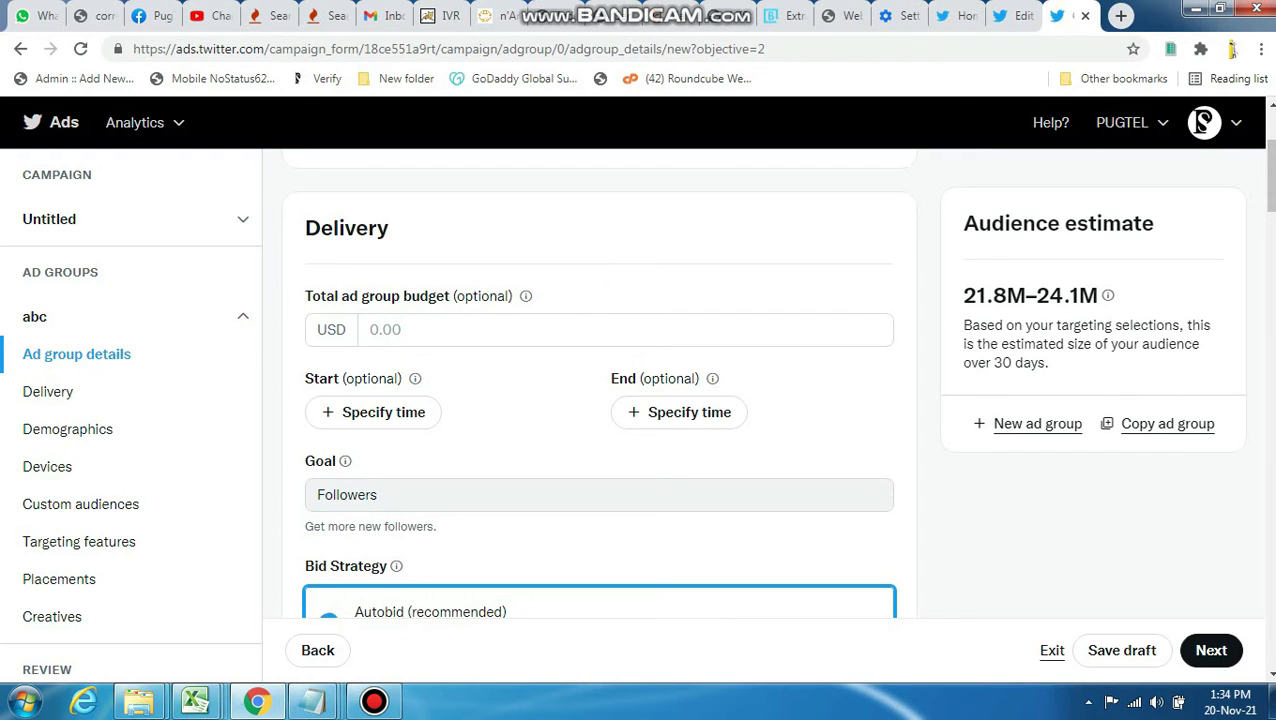
pyautogui.press('Tab')
pyautogui.write('11')
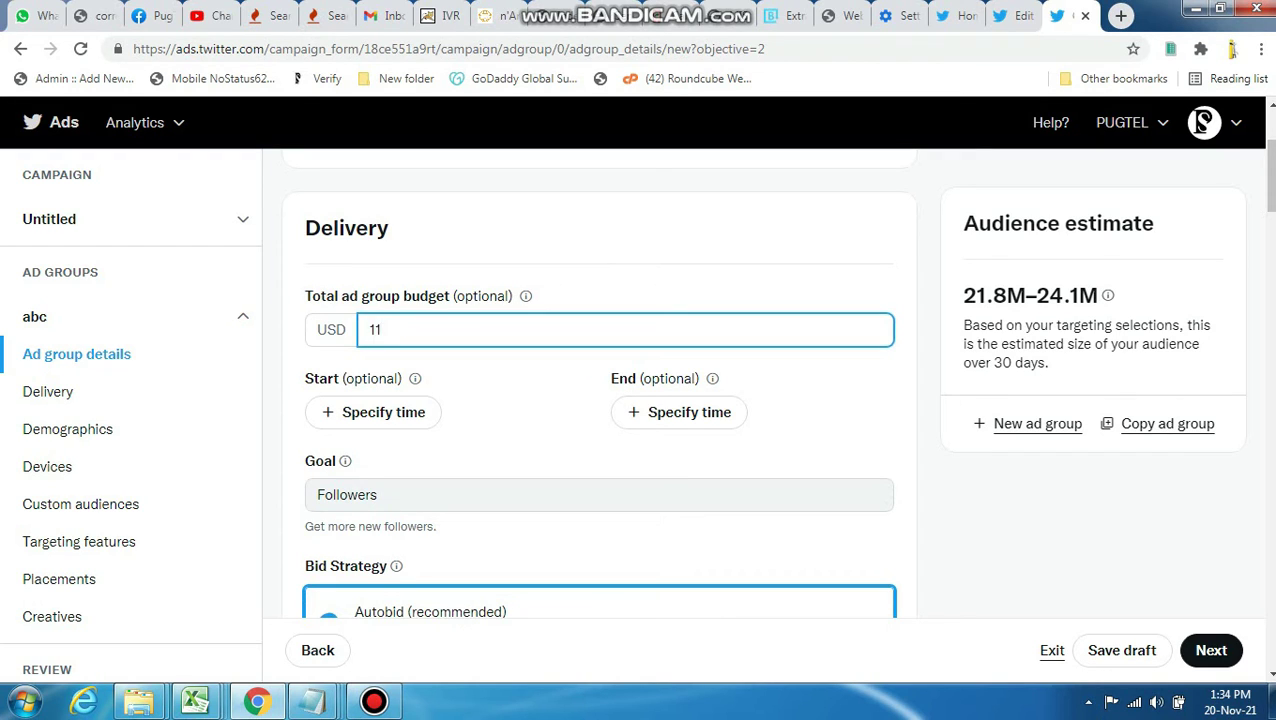
pyautogui.press('BackSpace')
pyautogui.write('0')
# Try targeting an age range in the demographics and return the age setting to All.
pyautogui.scroll(-4, 1203, 122)
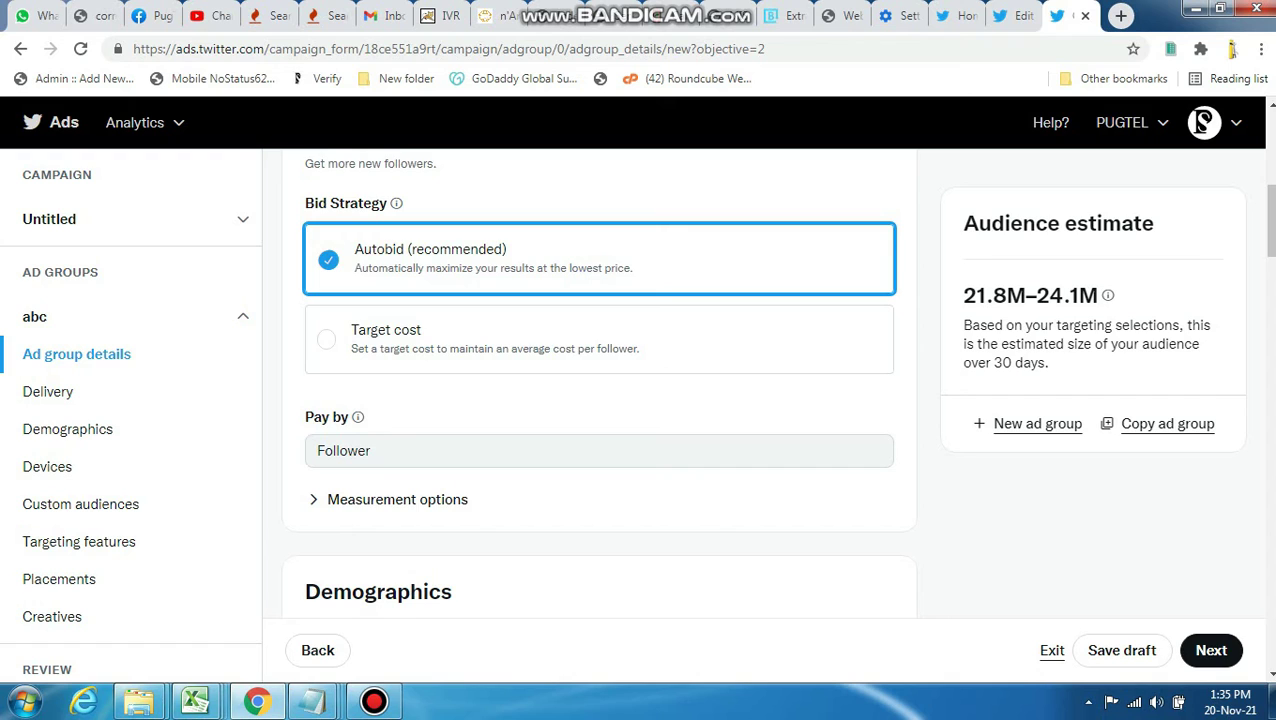
pyautogui.scroll(-3, 1203, 122)
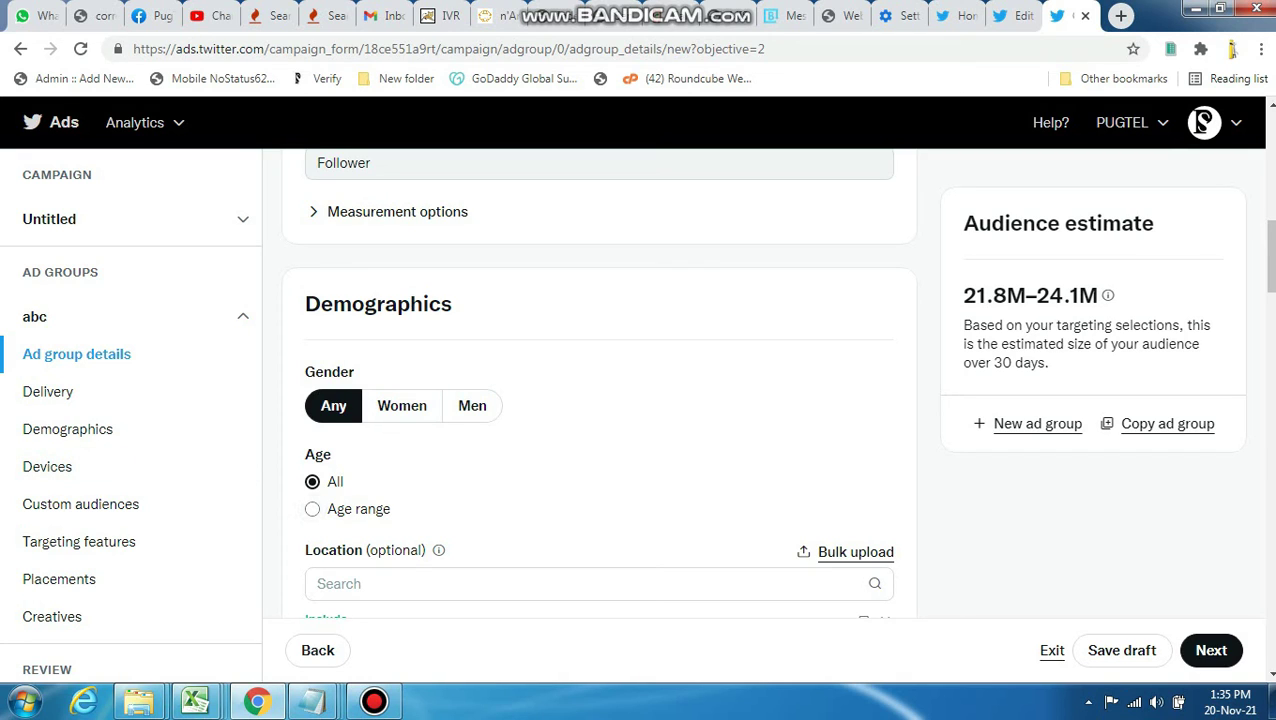
pyautogui.press('space')
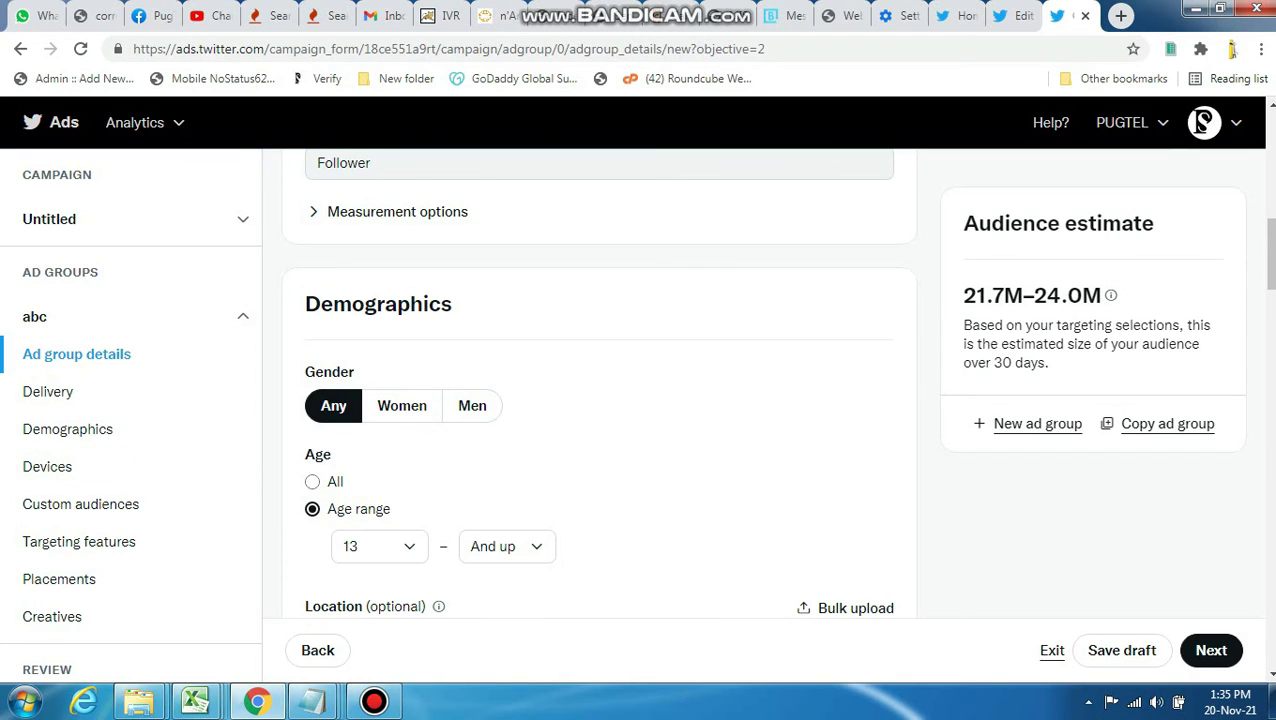
pyautogui.press('Up')
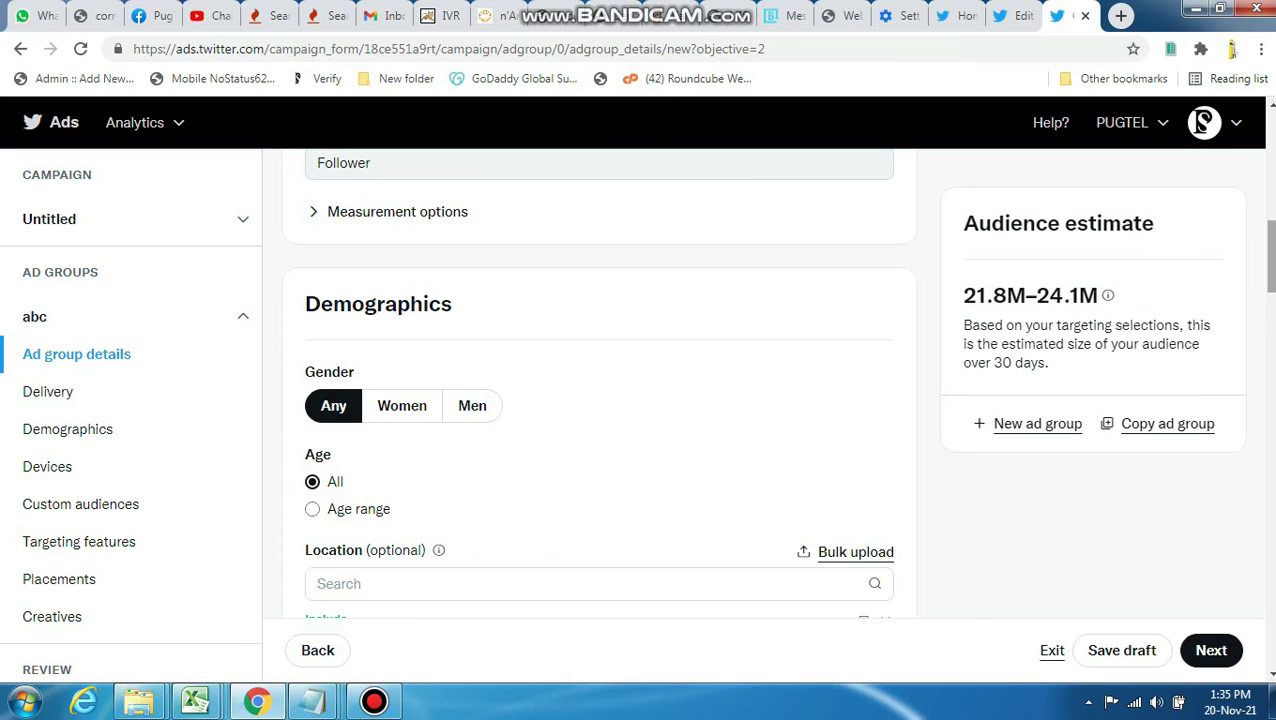
# Look over the location and language targeting options in the demographics.
pyautogui.scroll(-3, 1203, 122)
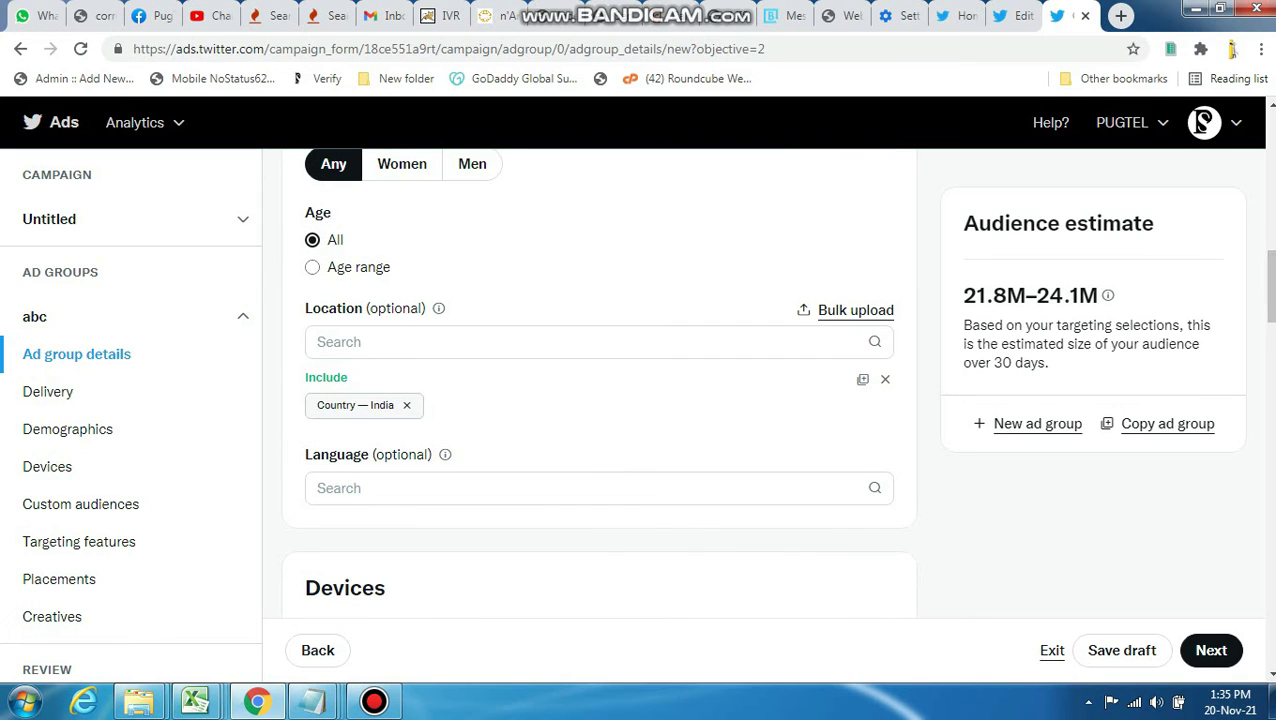
pyautogui.press('Tab')
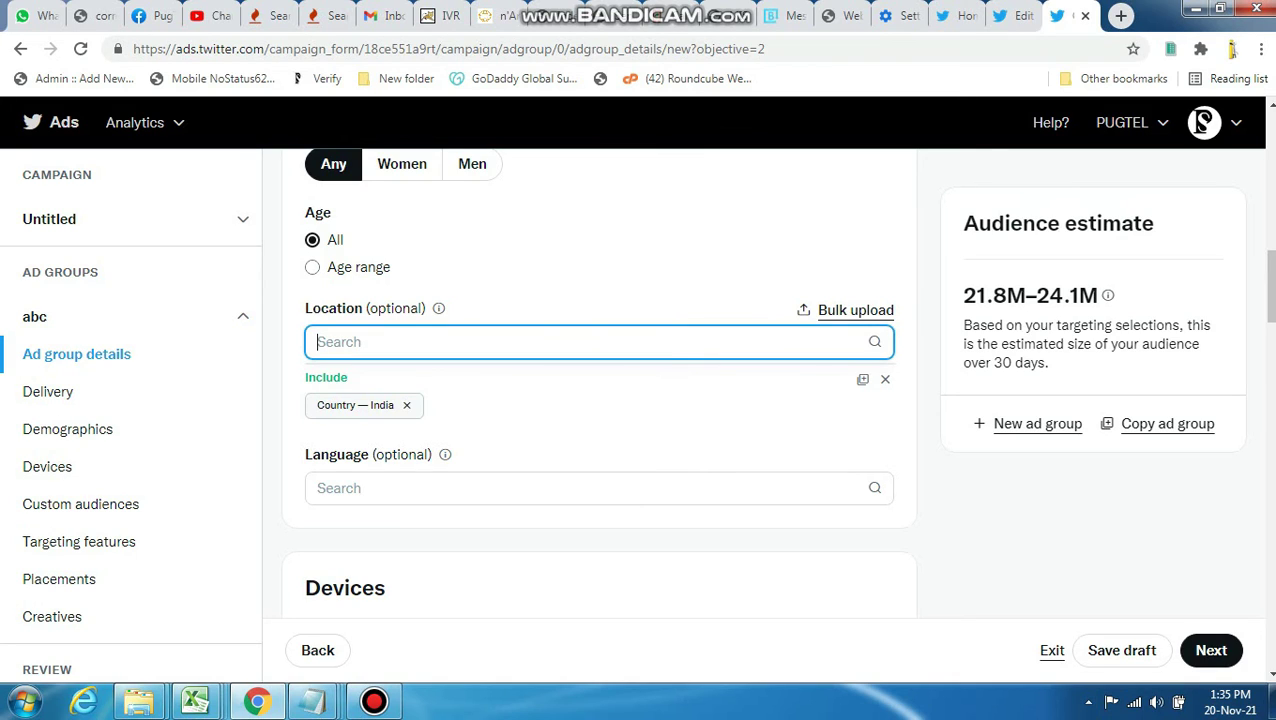
pyautogui.press('Tab')
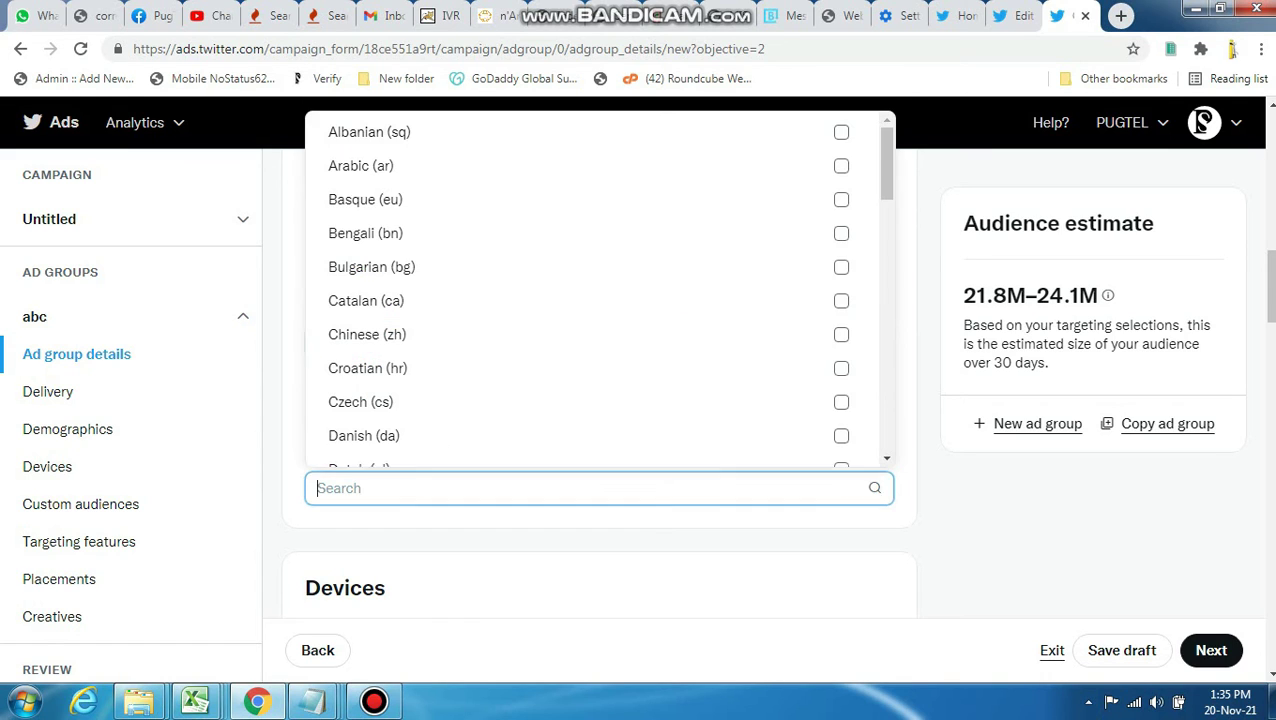
pyautogui.press('Escape')
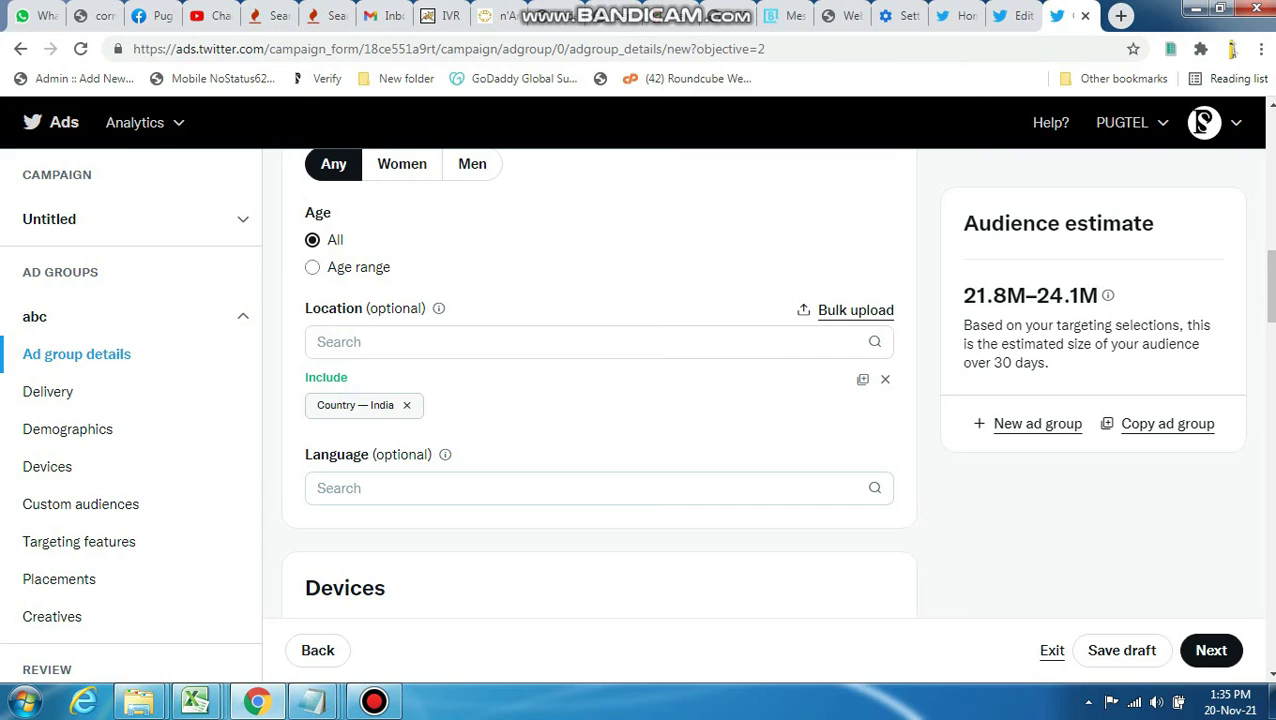
# Look at the device model options and restrict the targeted operating systems to Android.
pyautogui.scroll(-5, 1203, 122)
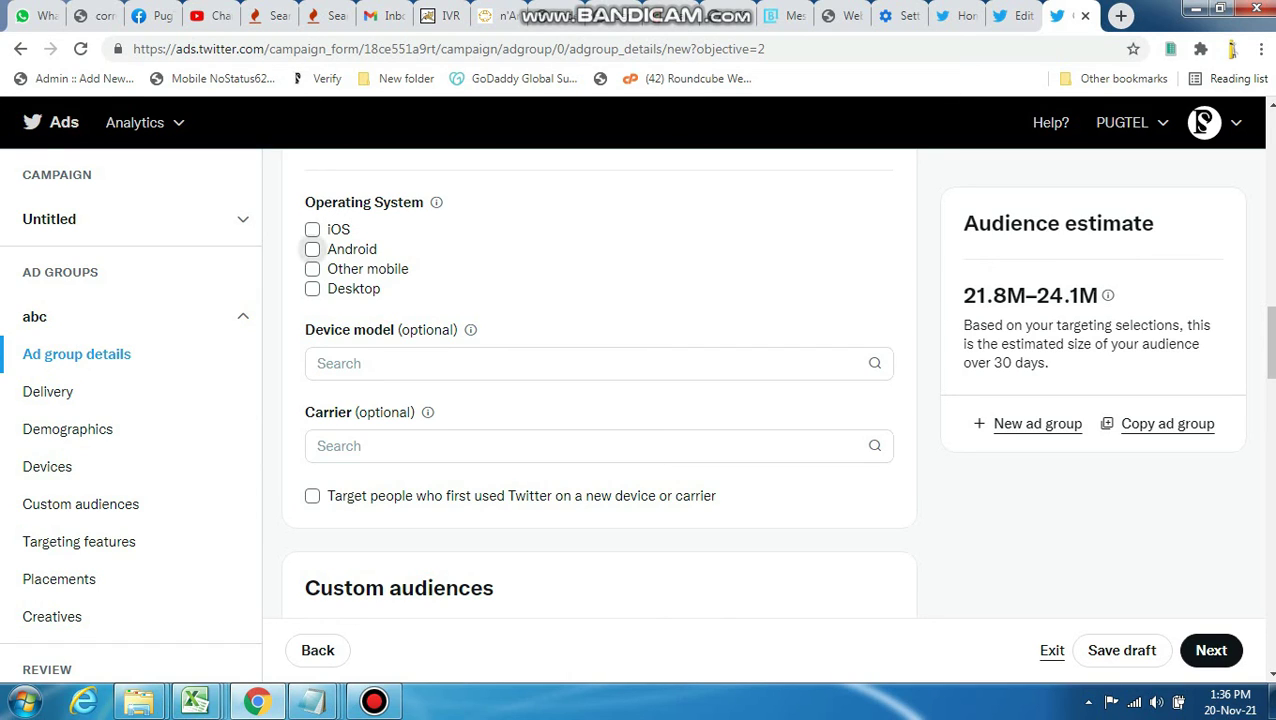
pyautogui.click(340, 363)
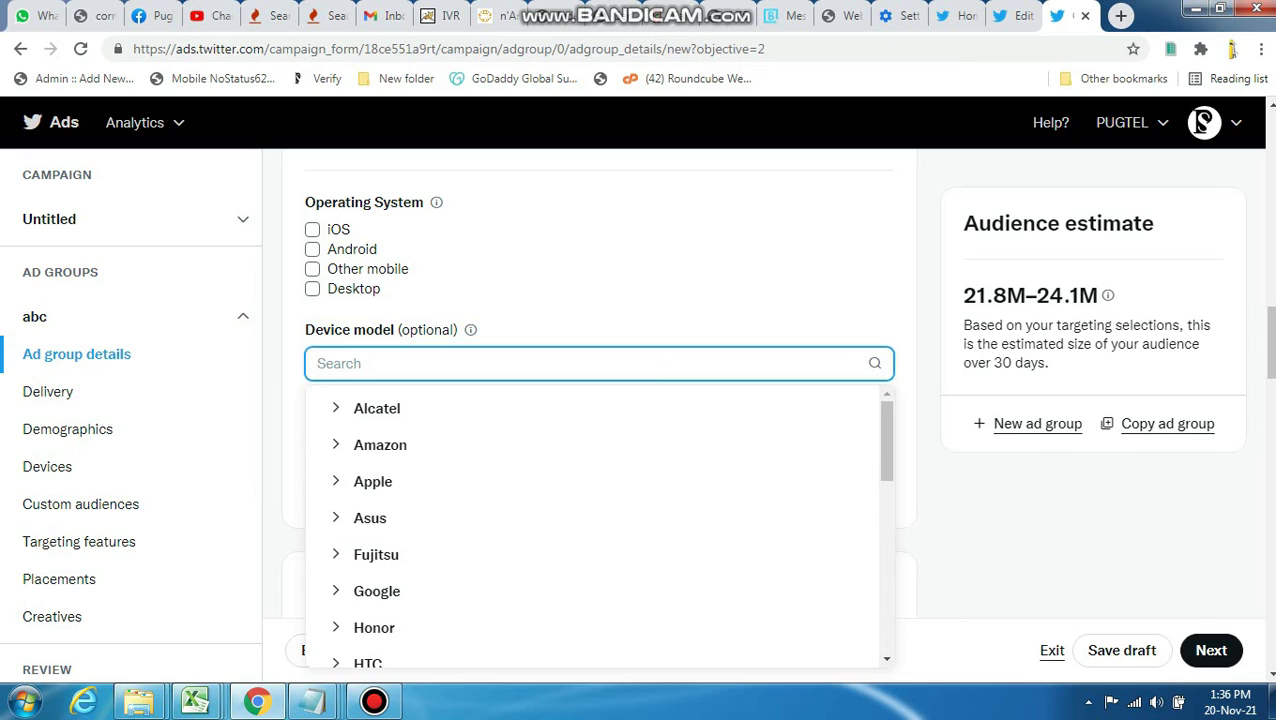
pyautogui.click(312, 249)
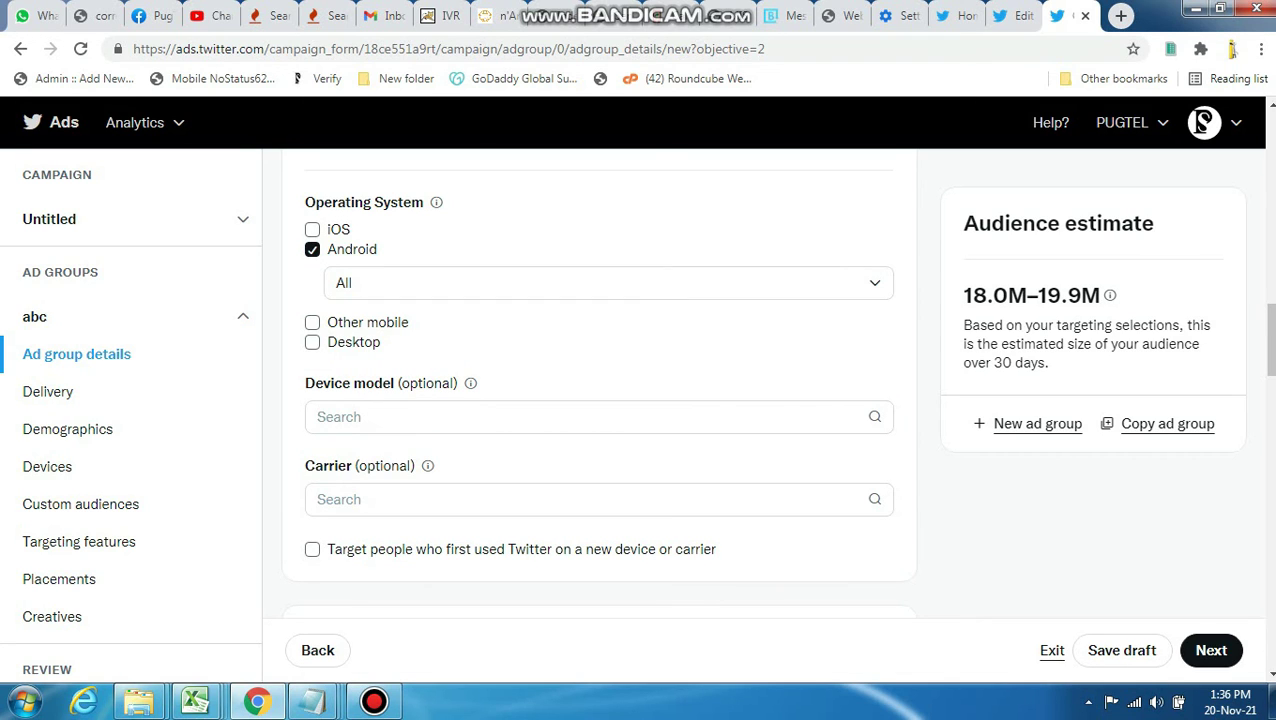
# Examine the ad group's custom audience, targeting feature and placement options and the tweets offered as creatives.
pyautogui.scroll(-4, 1203, 122)
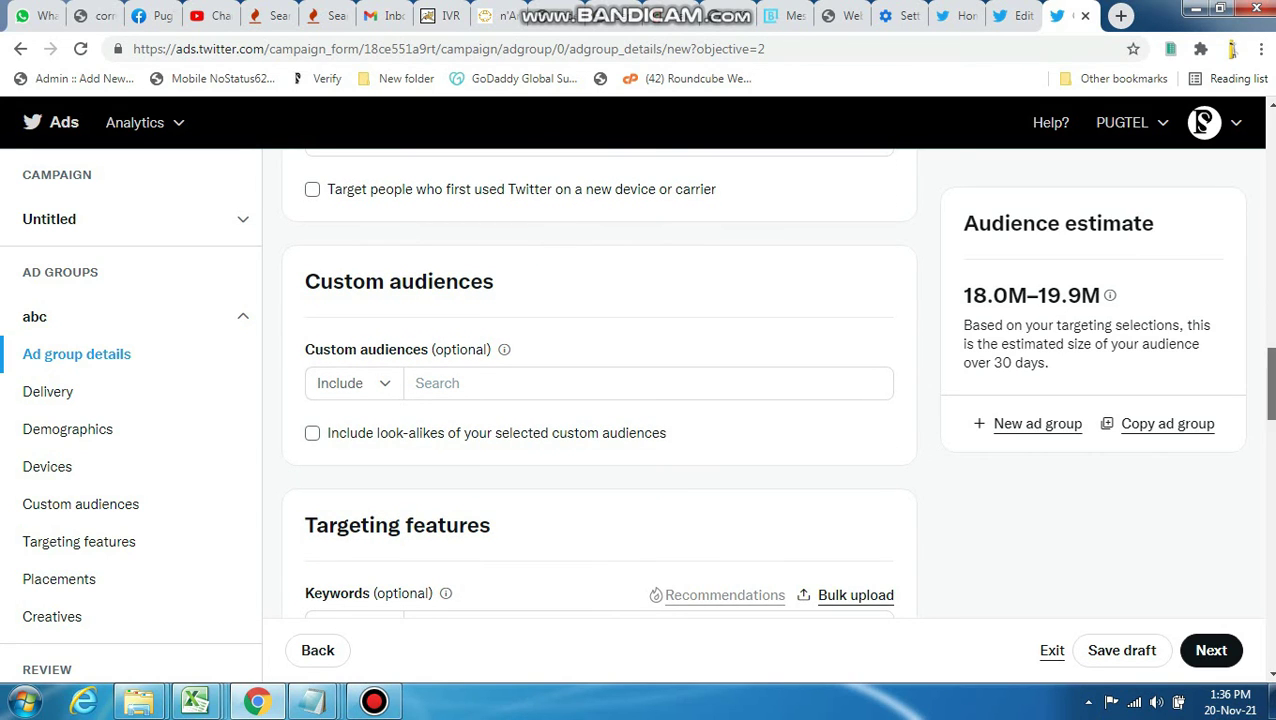
pyautogui.scroll(-3, 1203, 122)
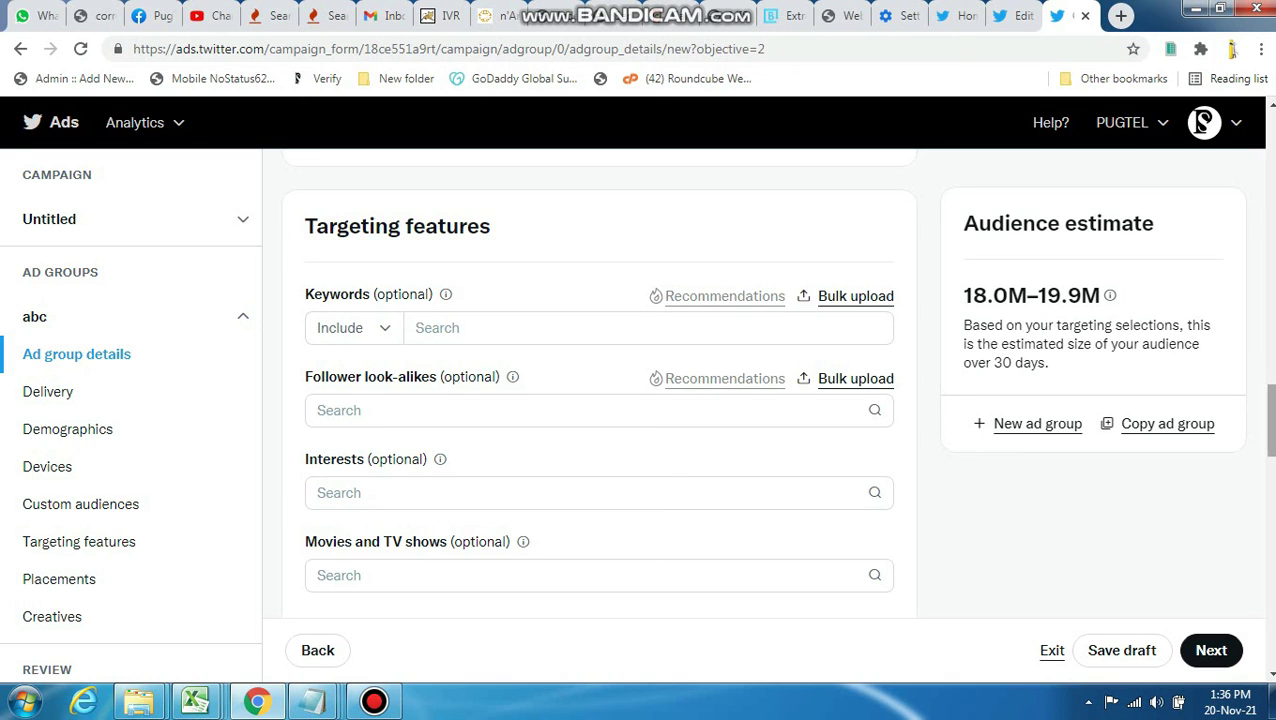
pyautogui.scroll(-1, 1203, 122)
pyautogui.scroll(-2, 1203, 122)
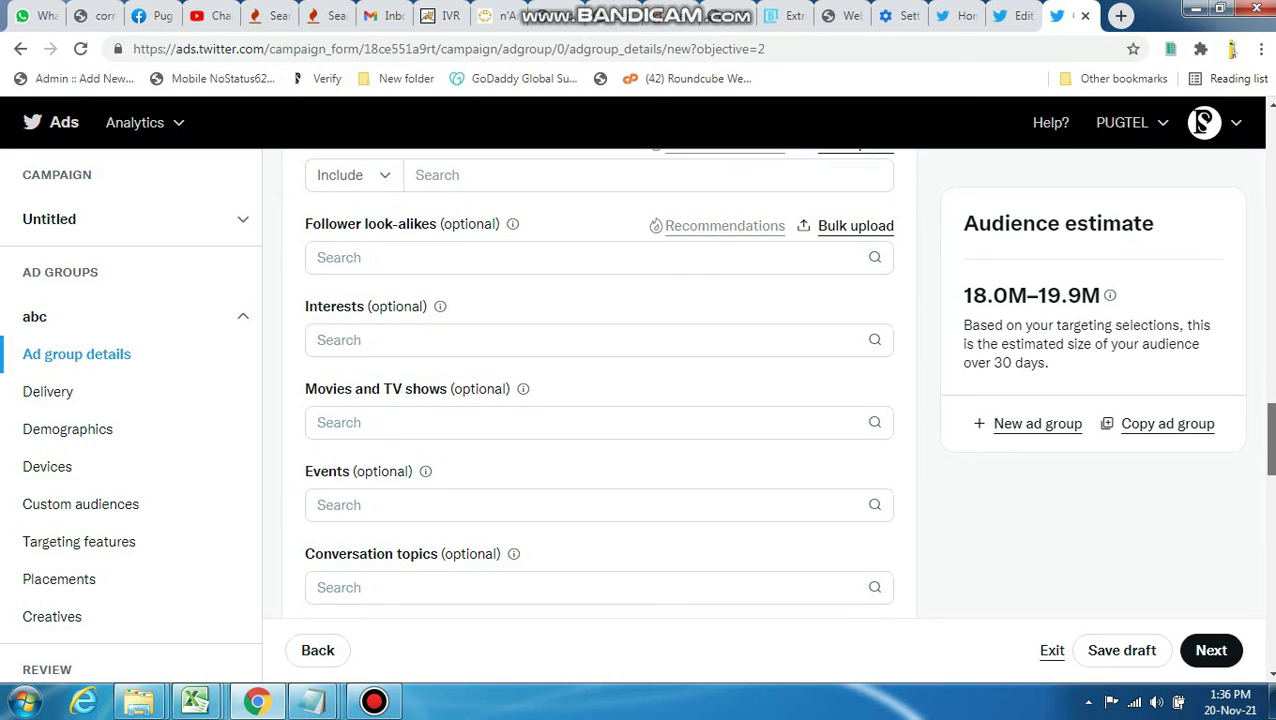
pyautogui.scroll(-2, 1203, 122)
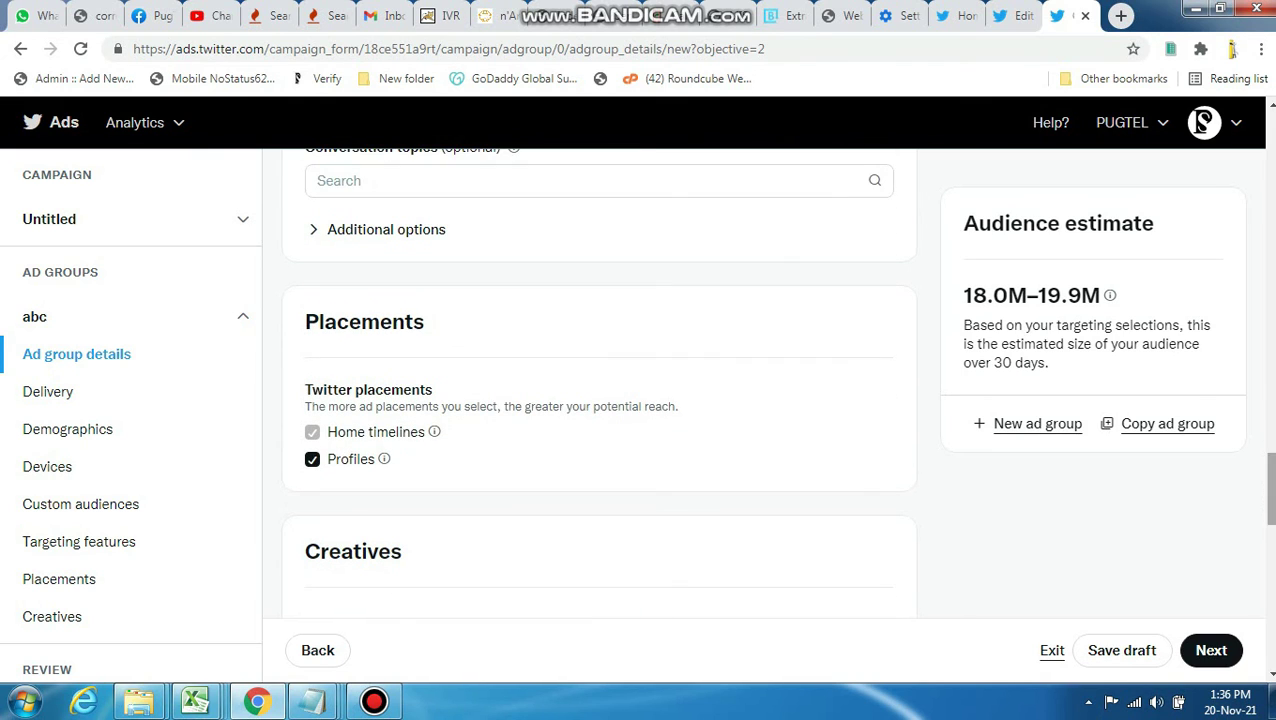
pyautogui.scroll(-2, 1203, 122)
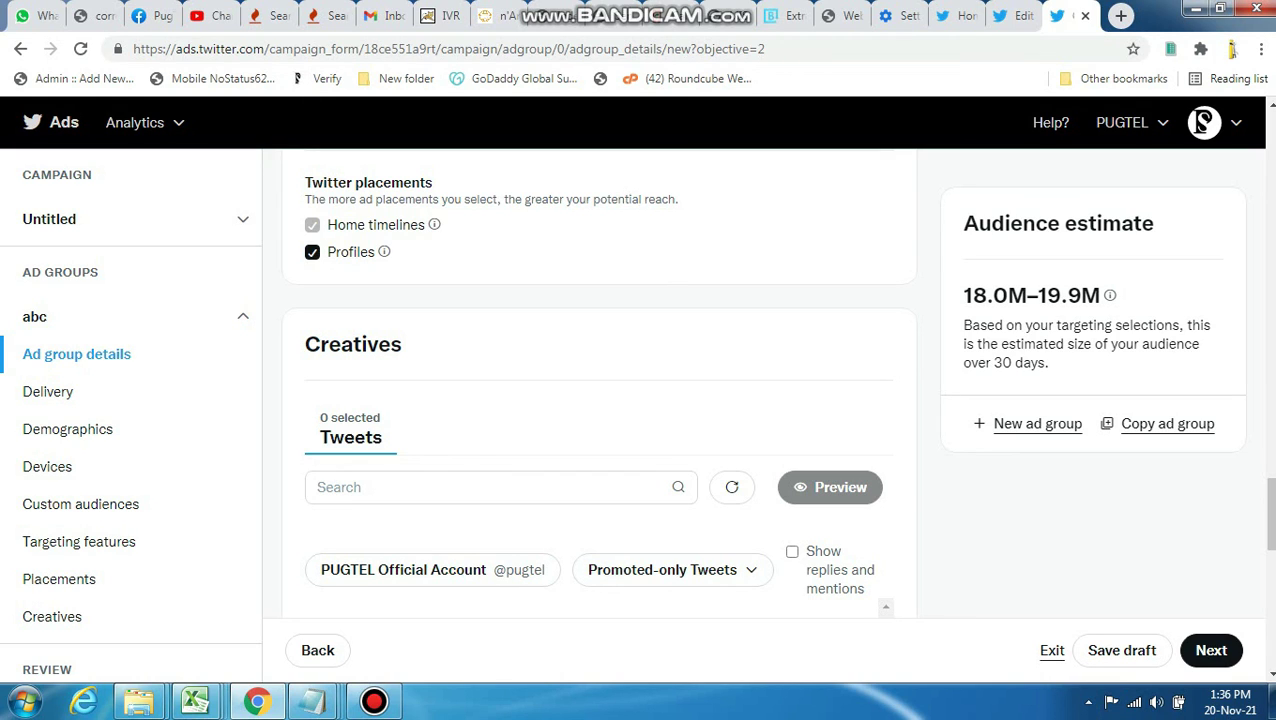
pyautogui.scroll(-1, 1203, 122)
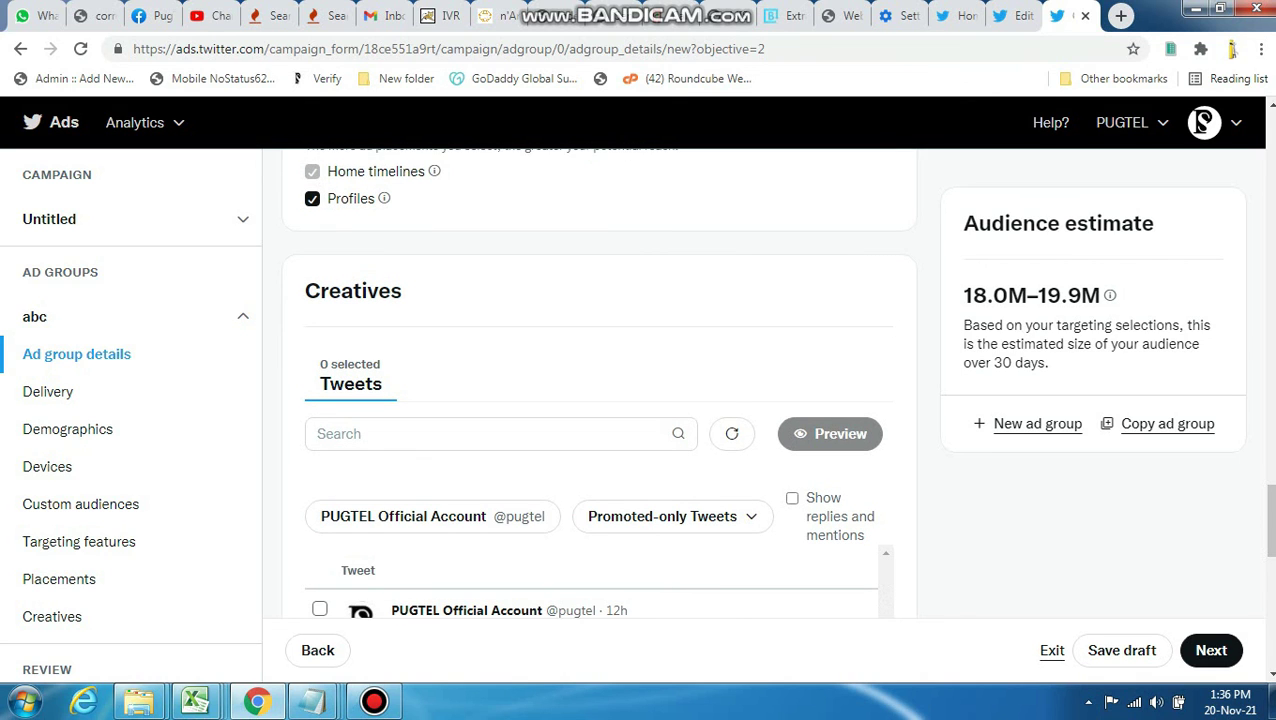
pyautogui.scroll(-3, 1203, 122)
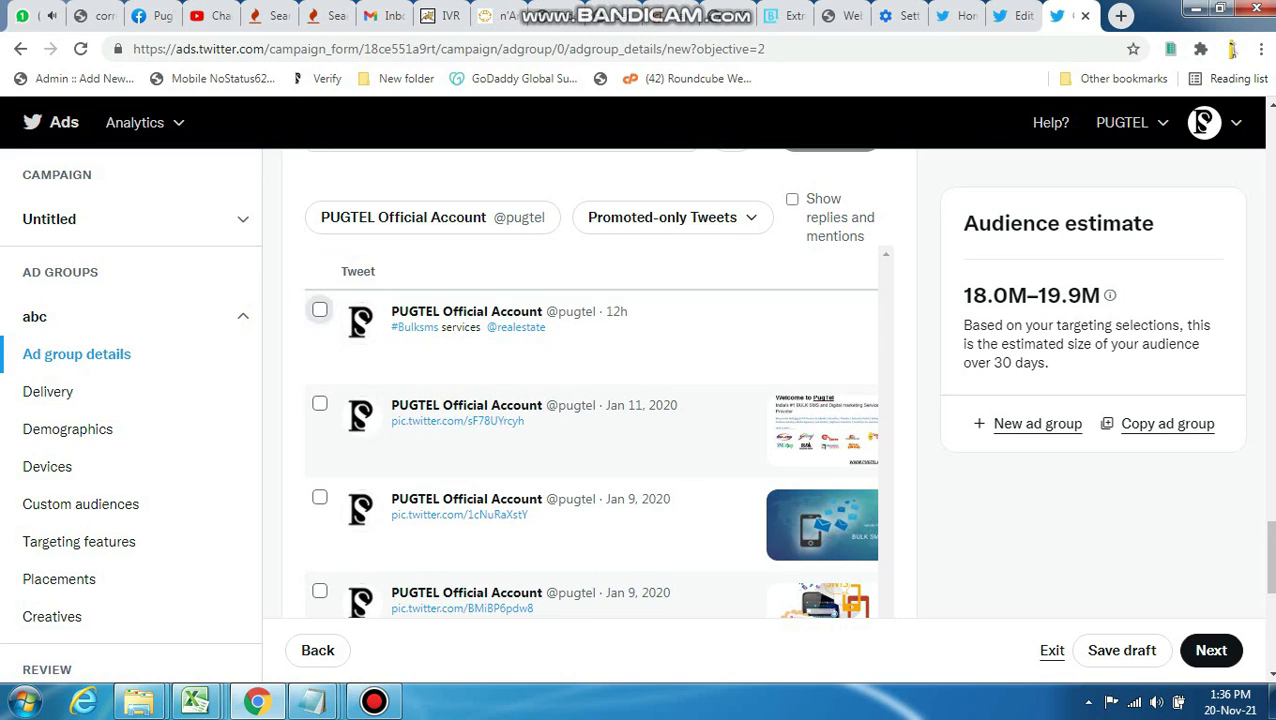
pyautogui.scroll(5, 1203, 122)
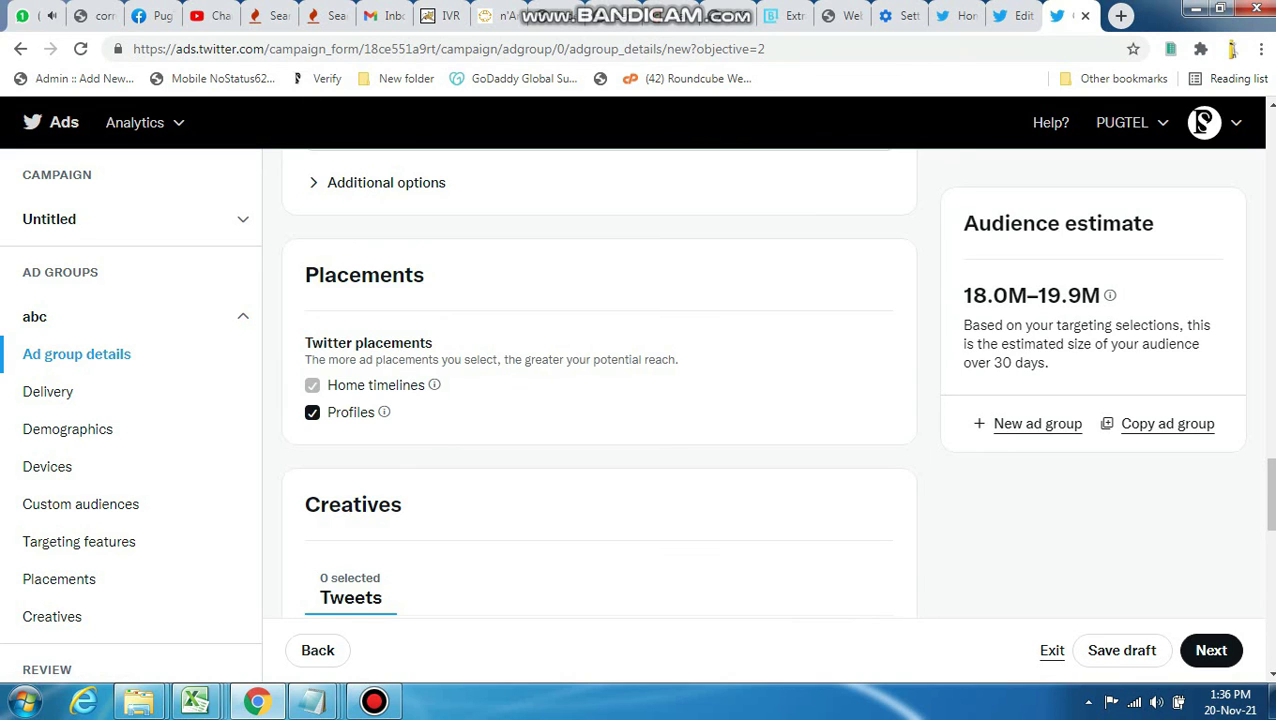
pyautogui.tripleClick(350, 597)
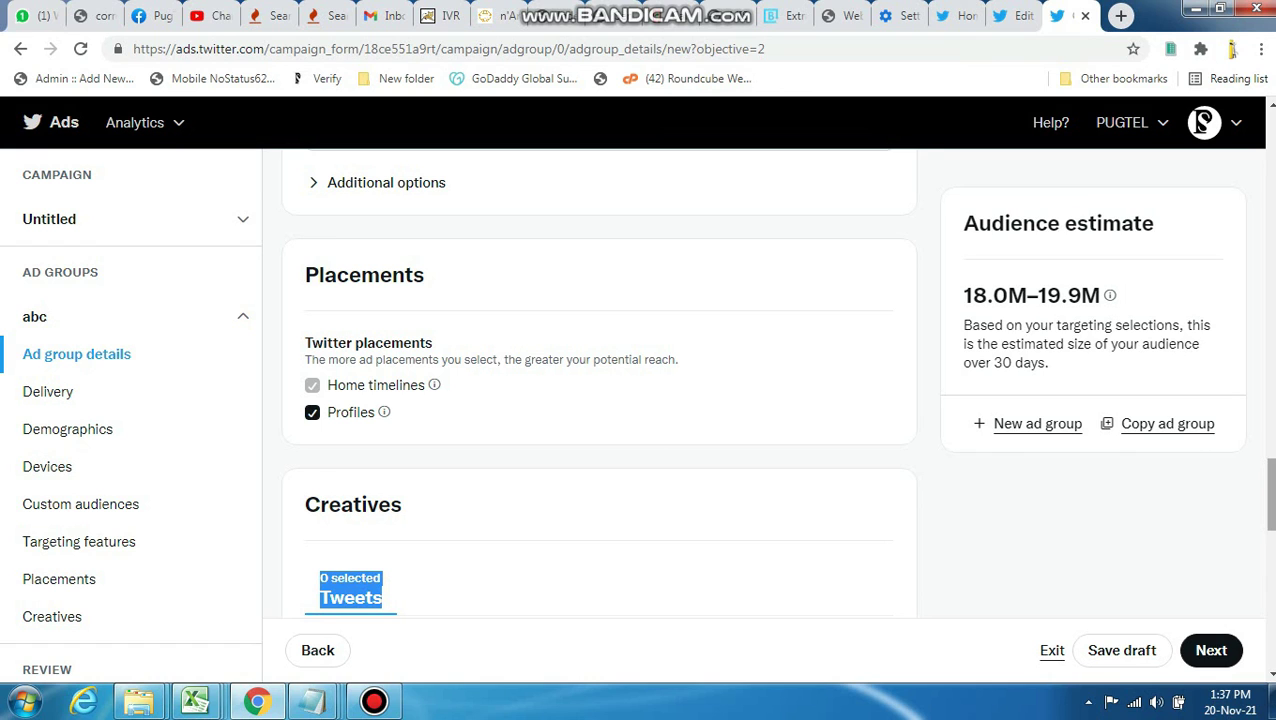
pyautogui.scroll(3, 1203, 122)
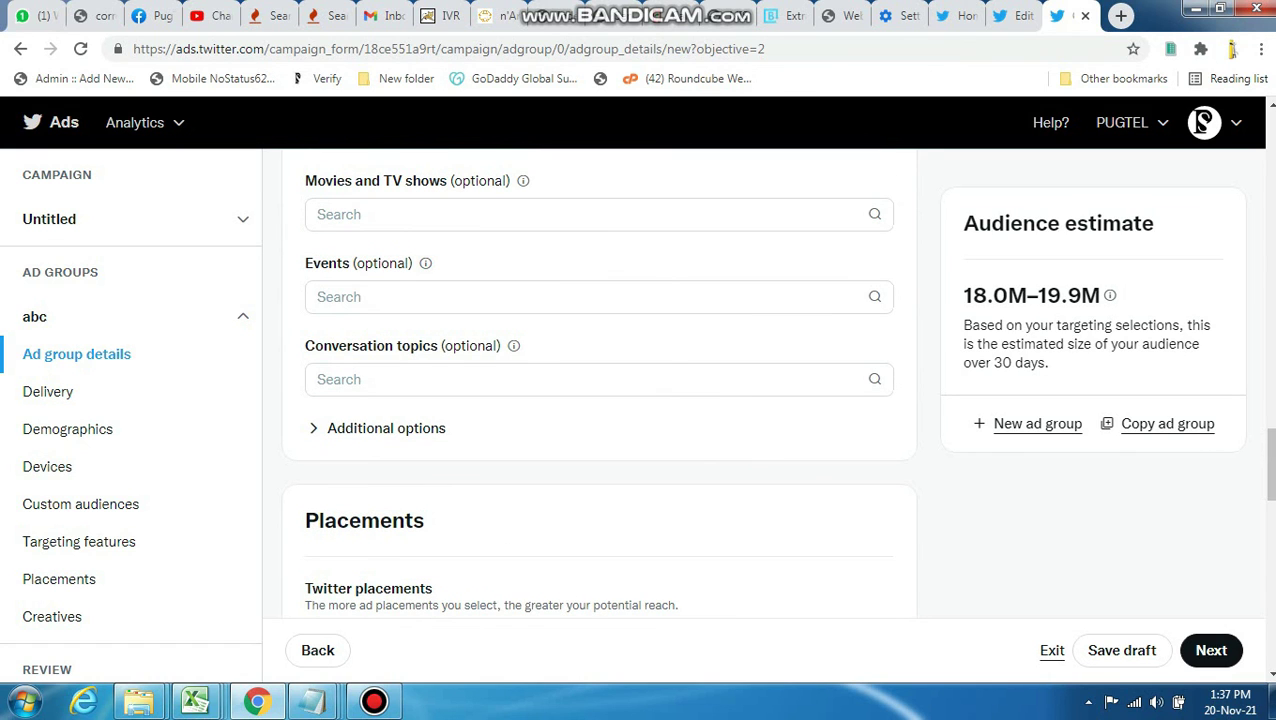
# Continue to the campaign review and check its campaign, delivery, targeting, placement and creative details.
pyautogui.press('Return')
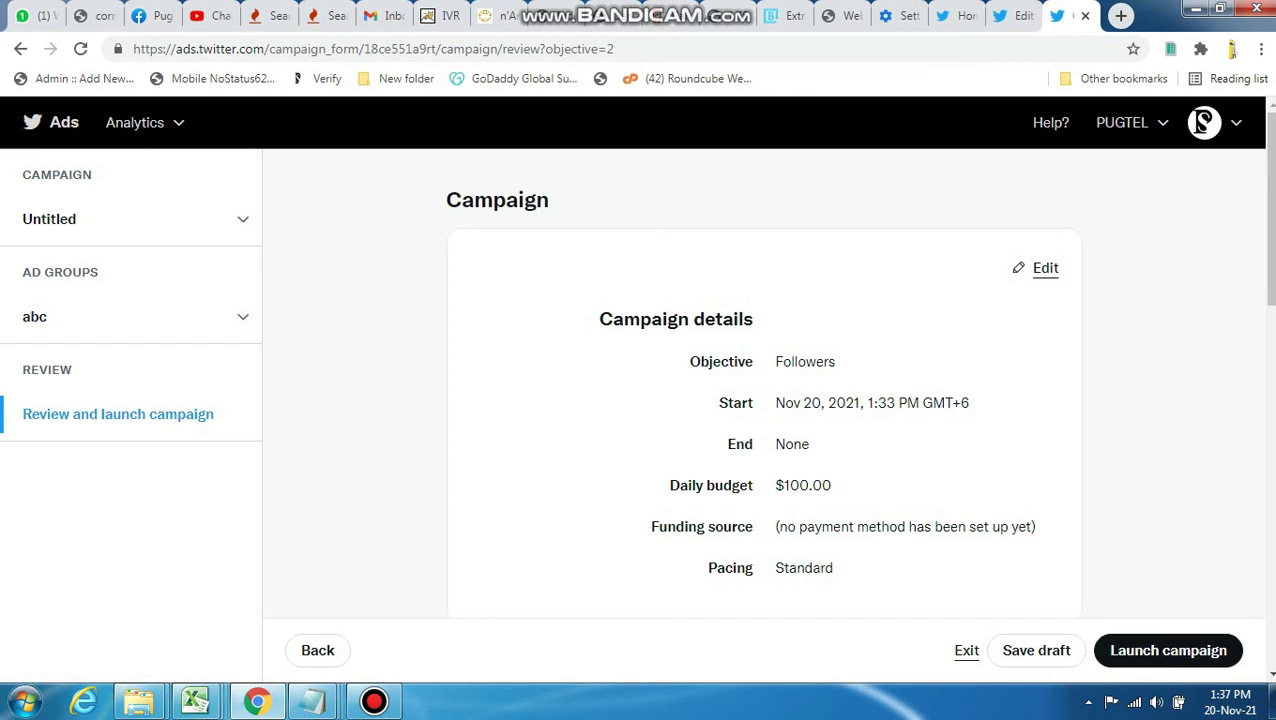
pyautogui.scroll(-4, 1203, 122)
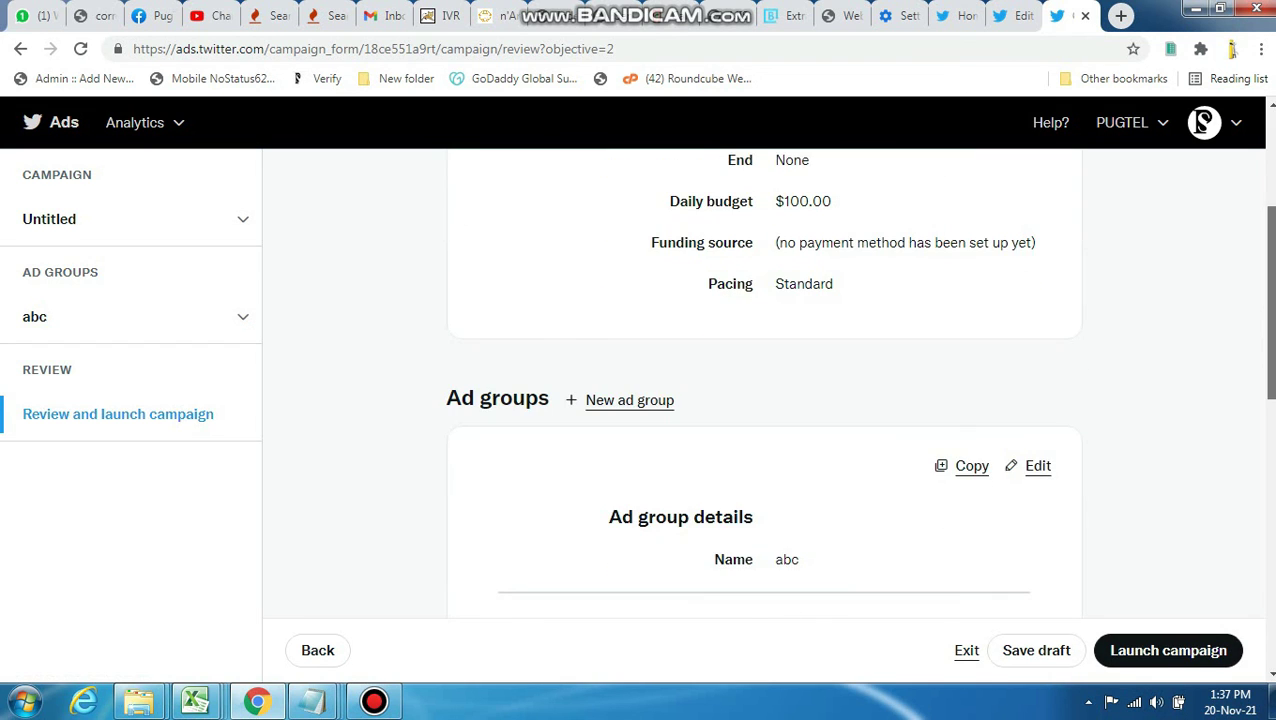
pyautogui.scroll(-3, 1203, 122)
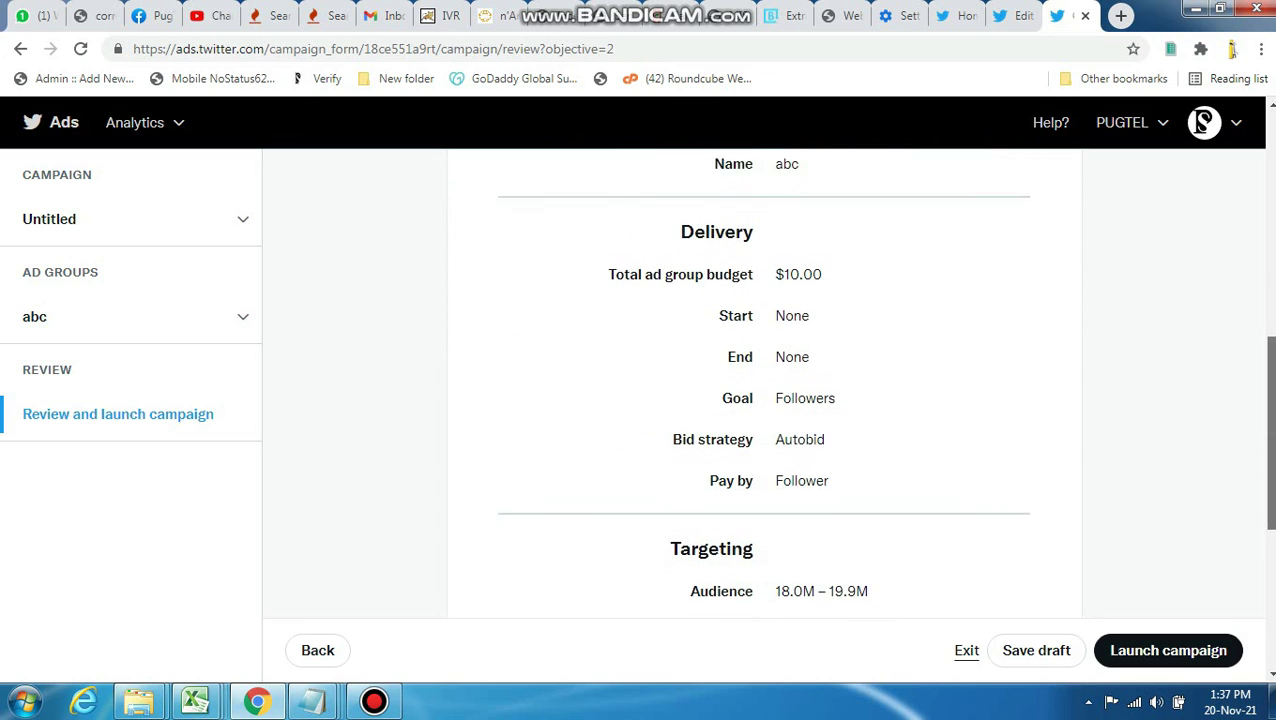
pyautogui.scroll(-4, 1203, 122)
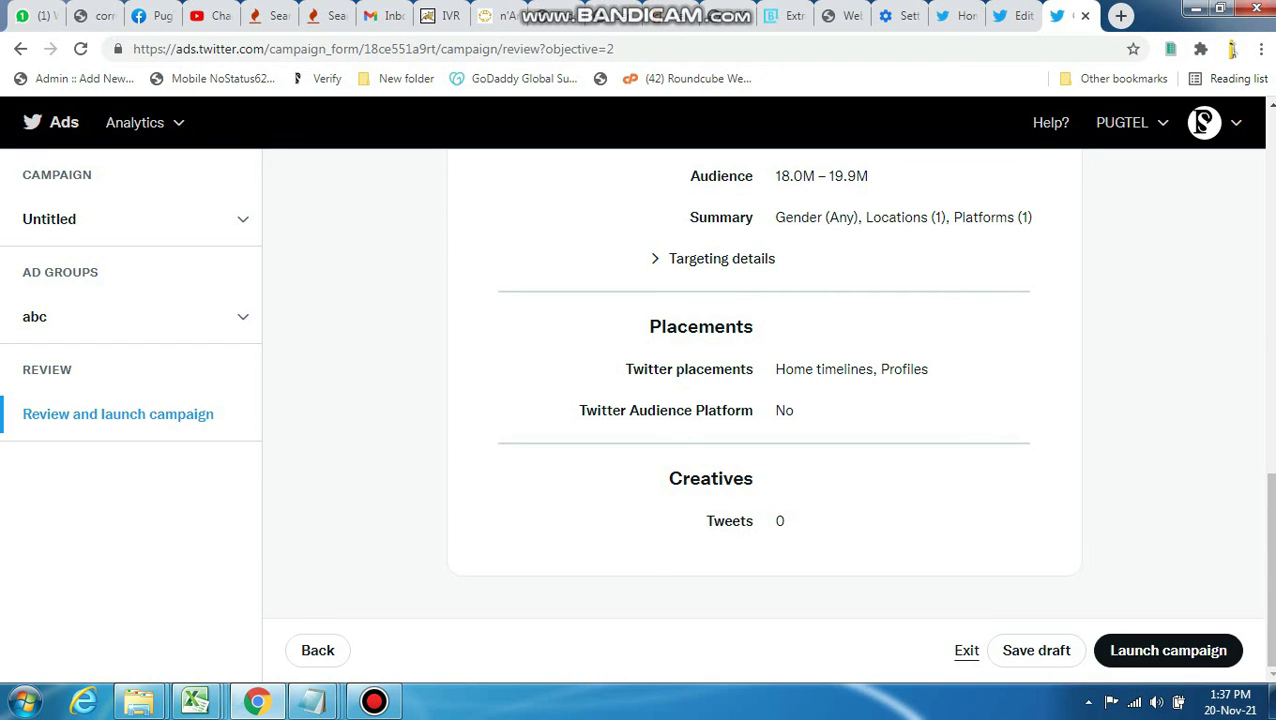
pyautogui.scroll(5, 1203, 122)
pyautogui.scroll(-5, 1203, 122)
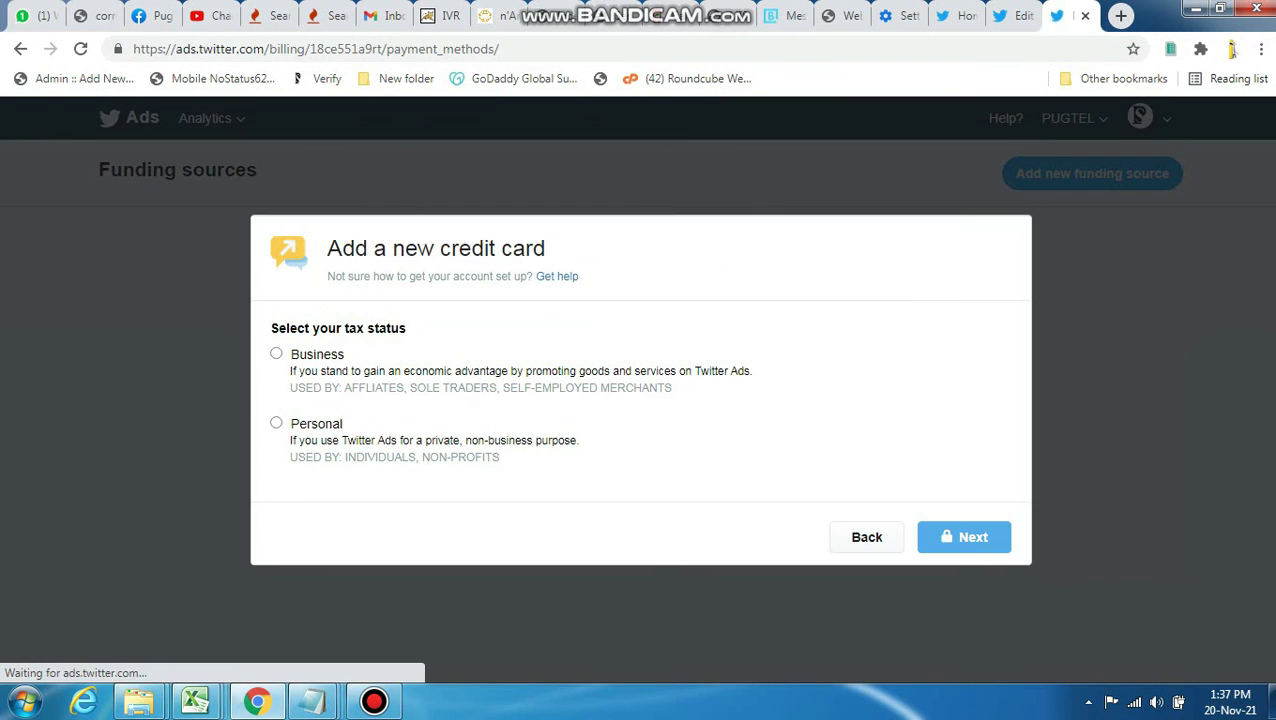
# Leave the new credit card form without choosing a tax status and return to the funding sources page.
pyautogui.click(866, 537)
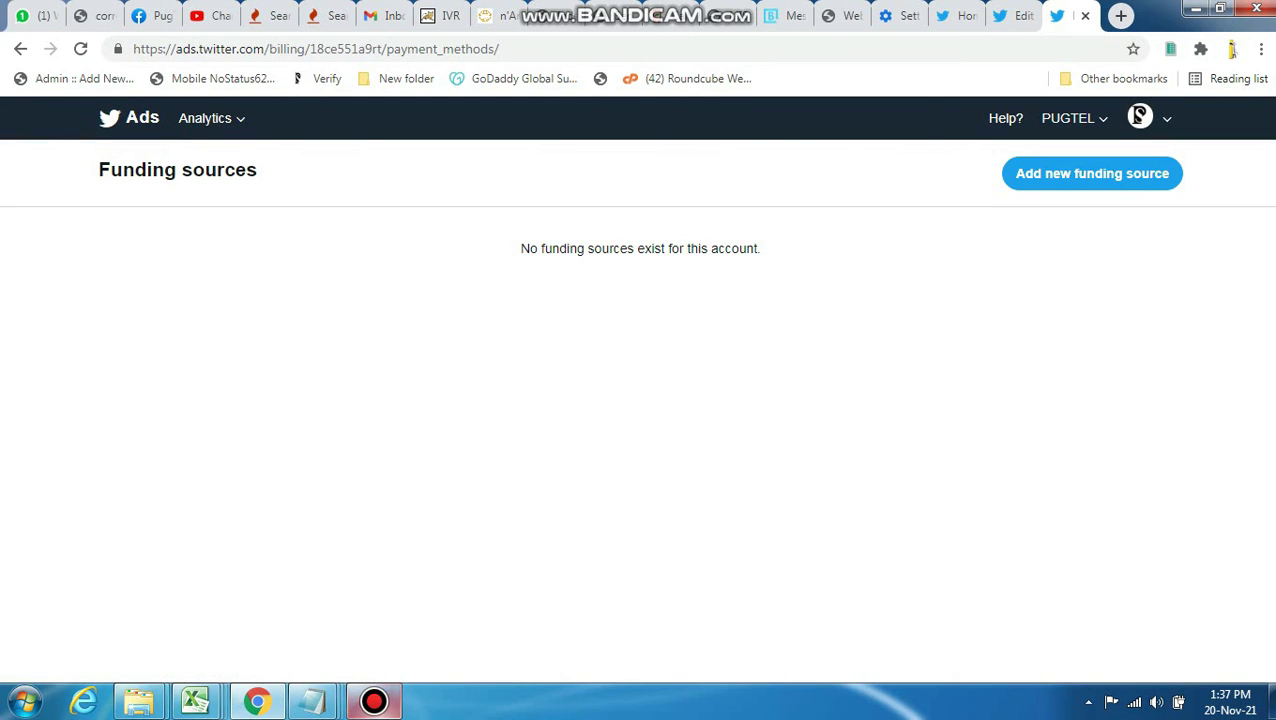
pyautogui.hotkey('alt', 'Tab')
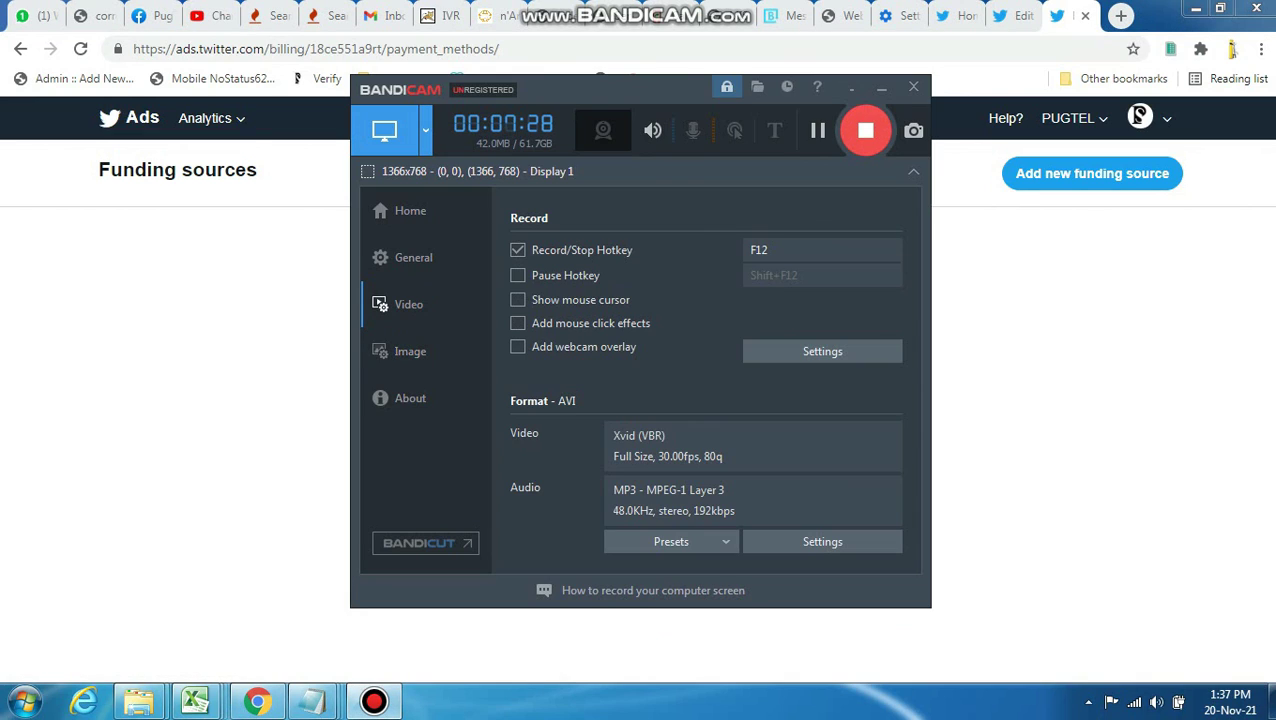